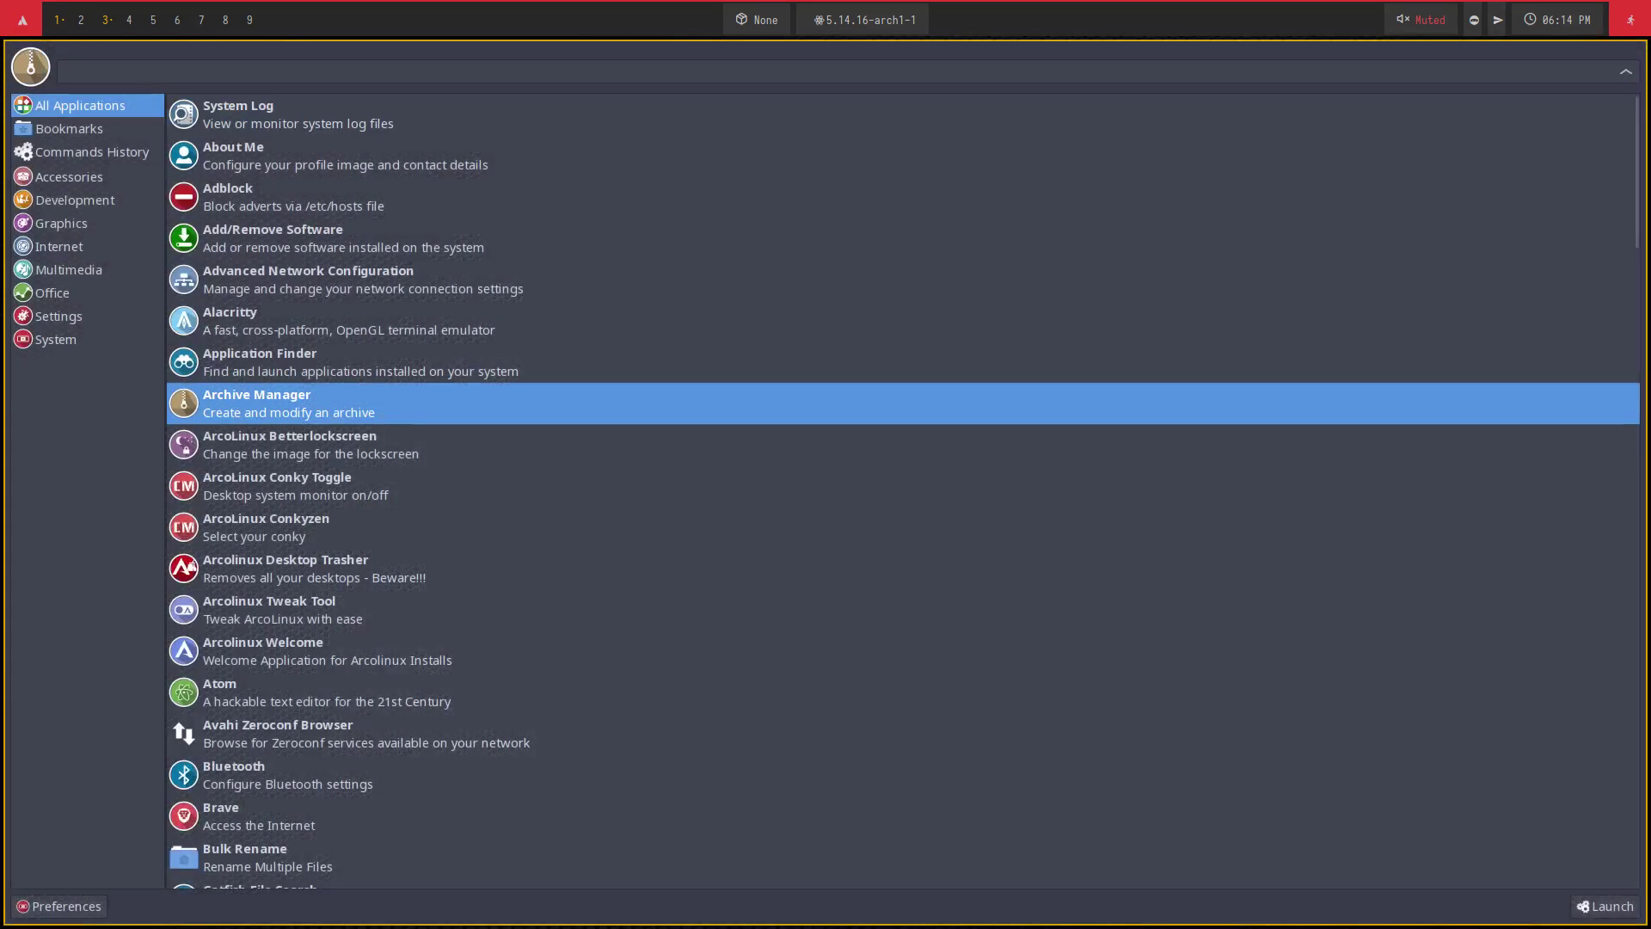
- Find System Log by searching the applications for "log", open it and look through the Xorg.0, Xorg.1 and pacman logs
text(log)
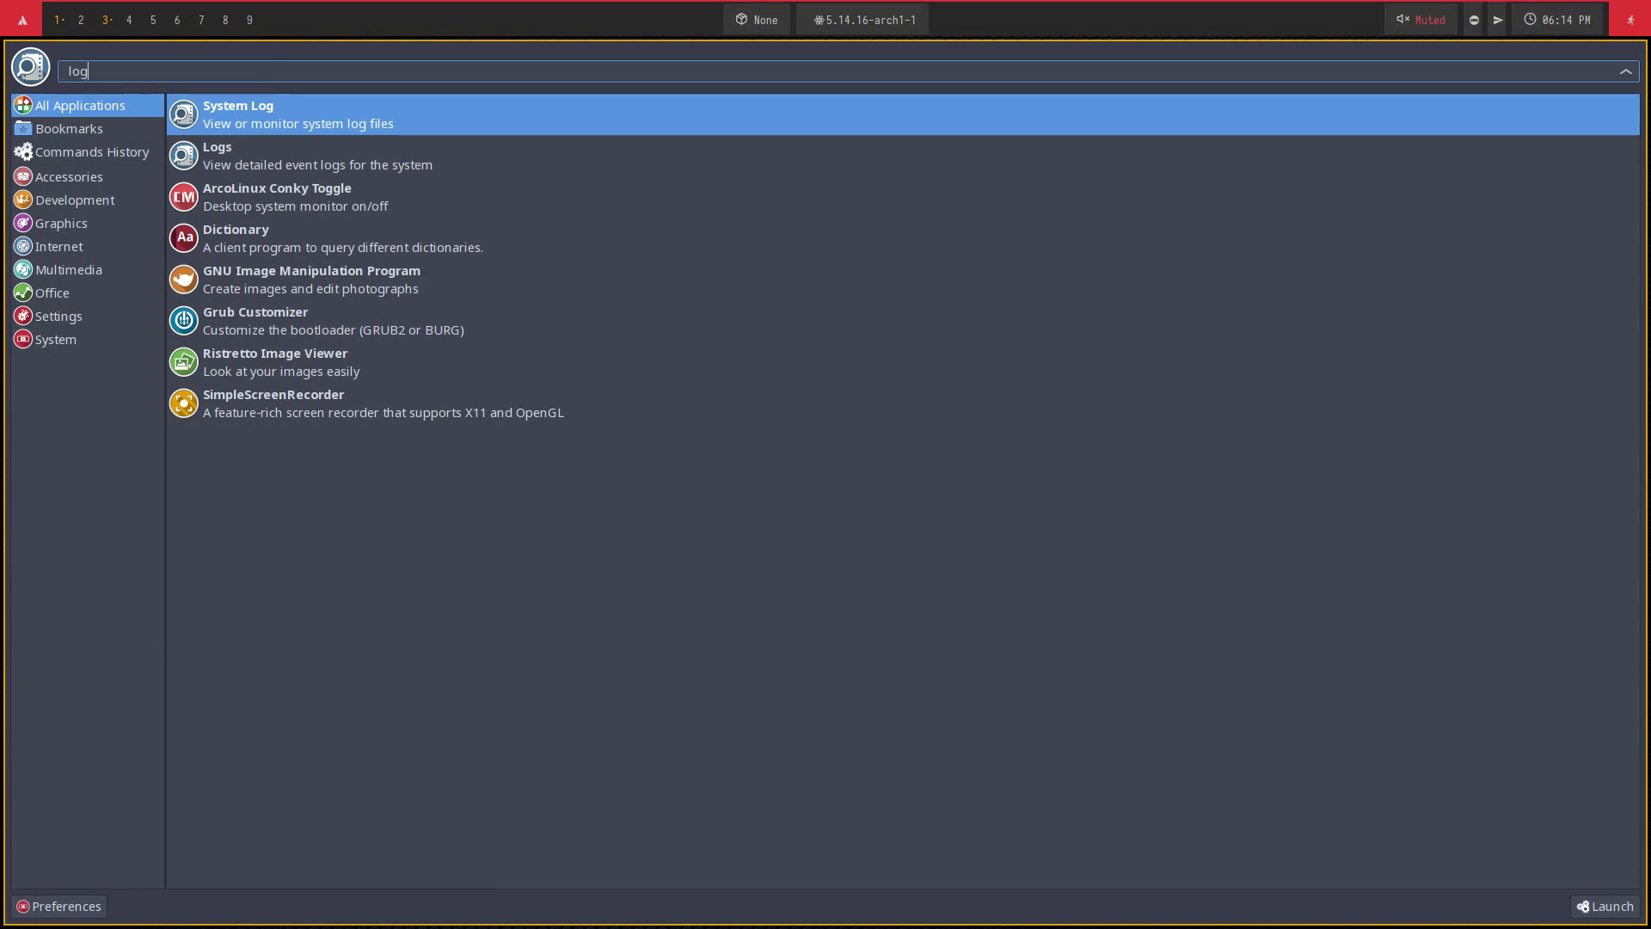
key(Down)
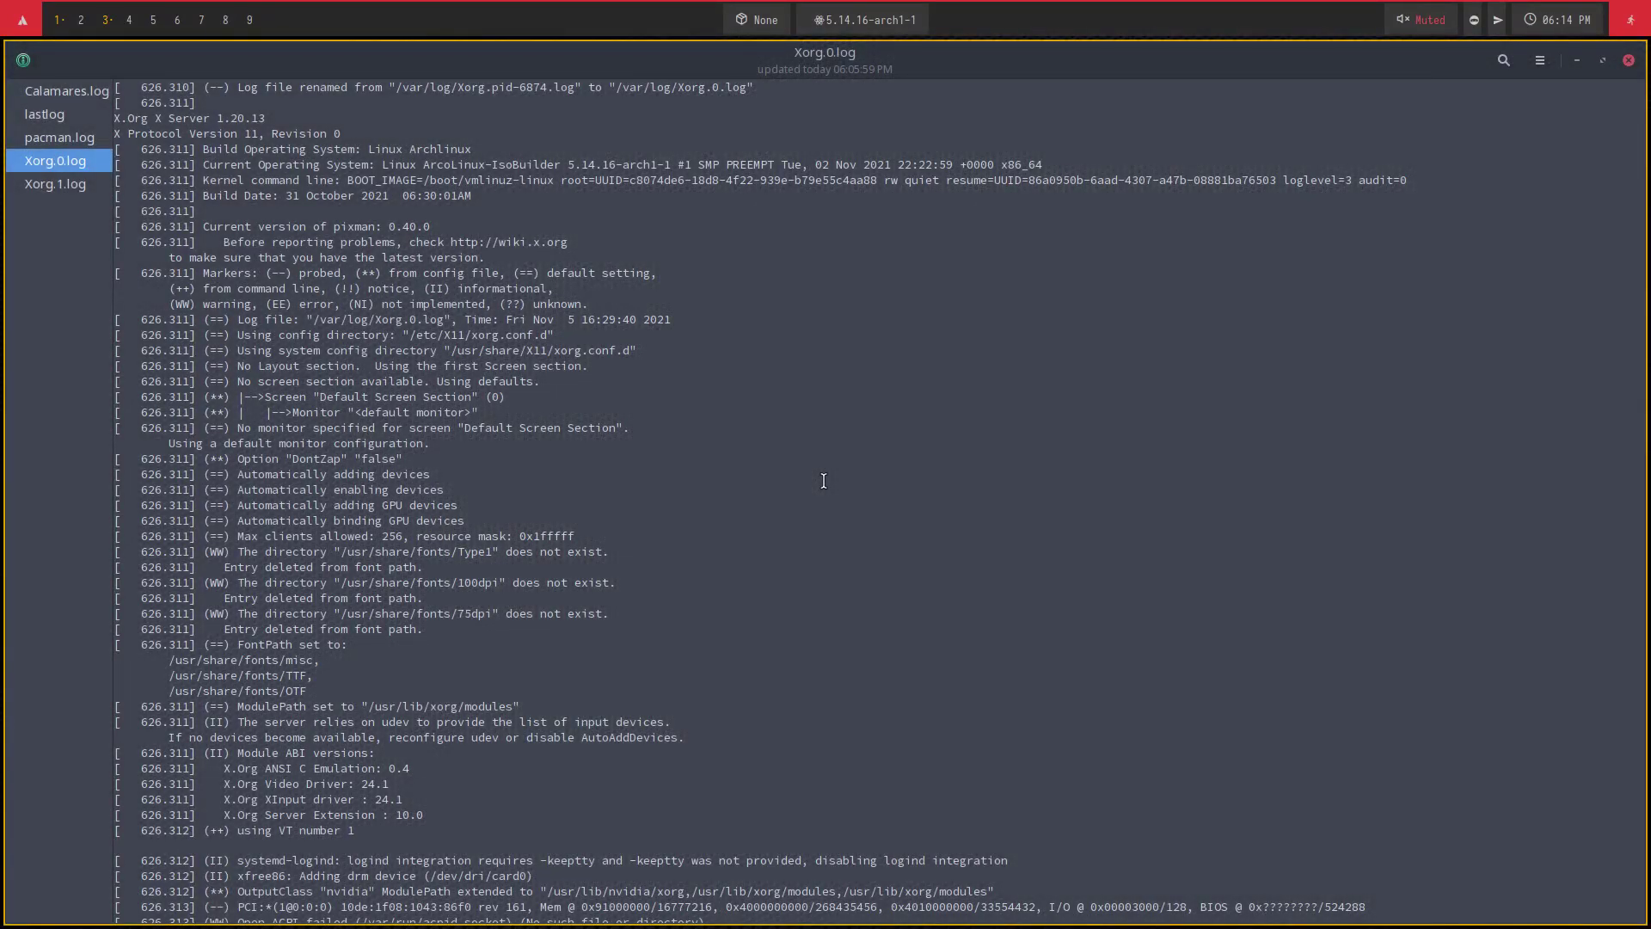
key(Down)
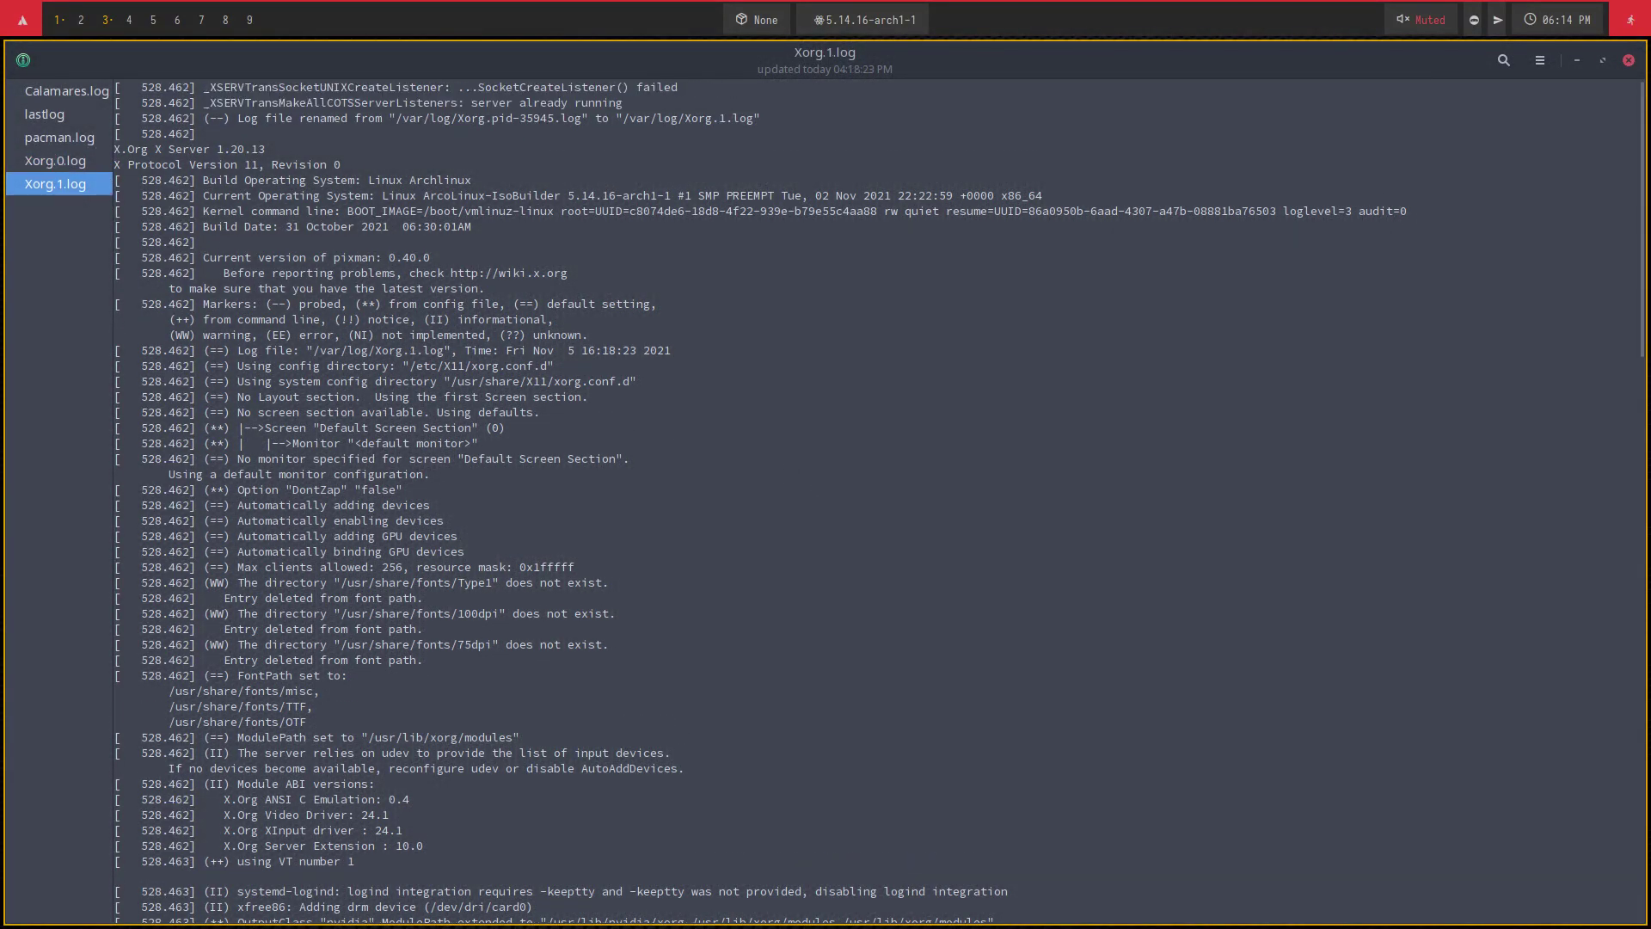
key(Up)
key(Up)
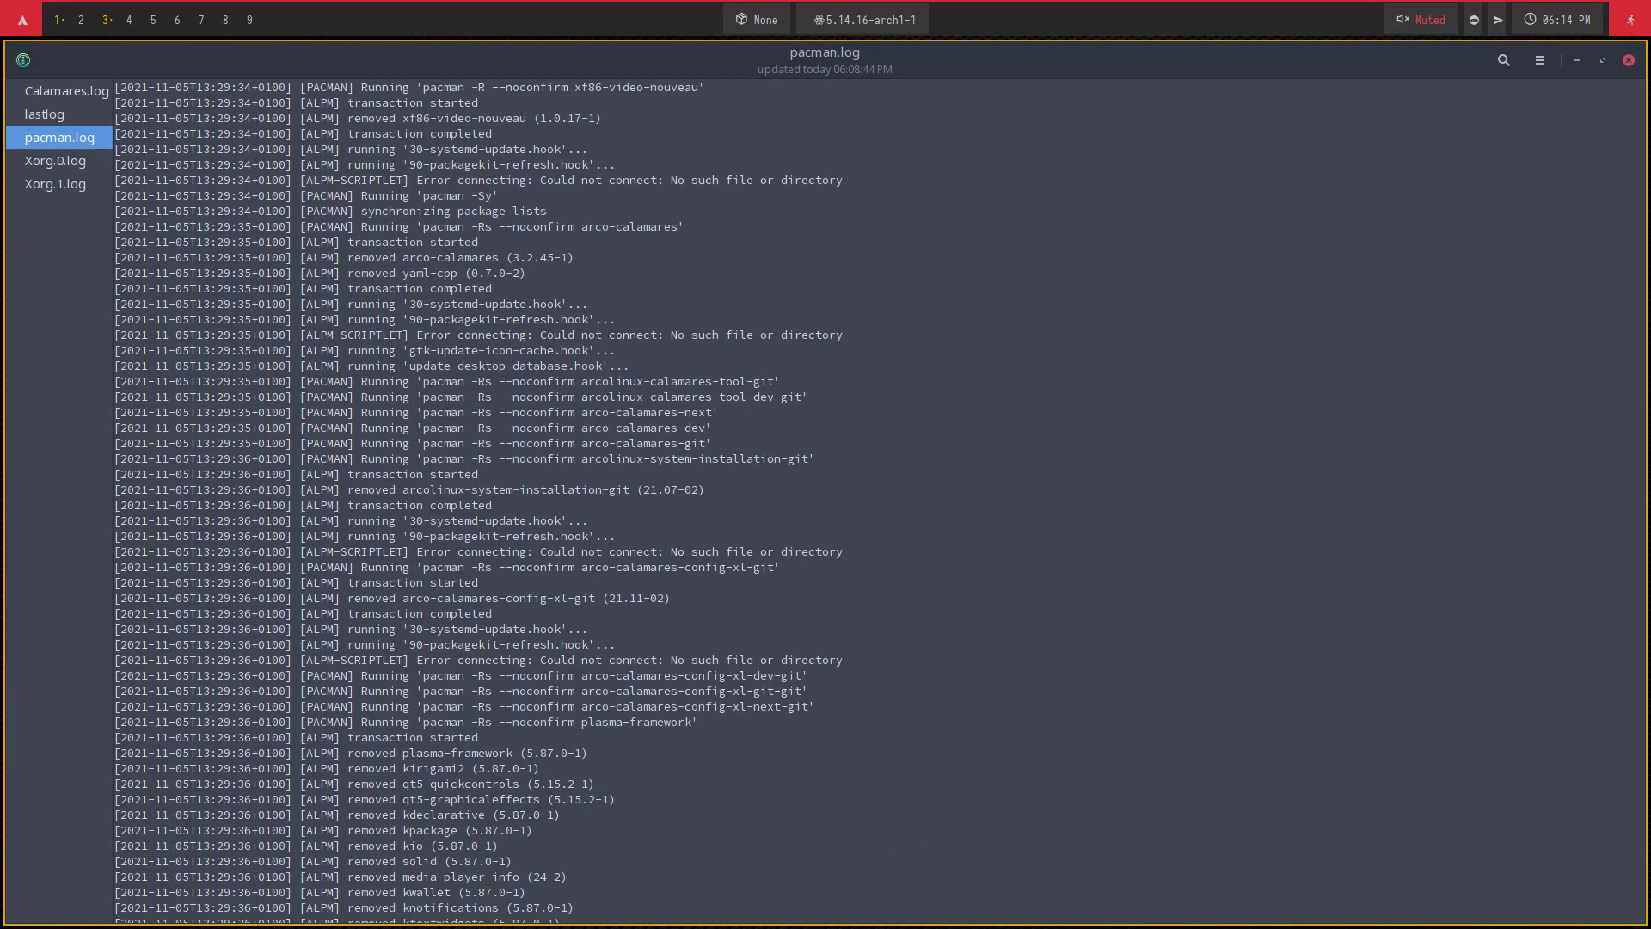
key(Up)
key(Up)
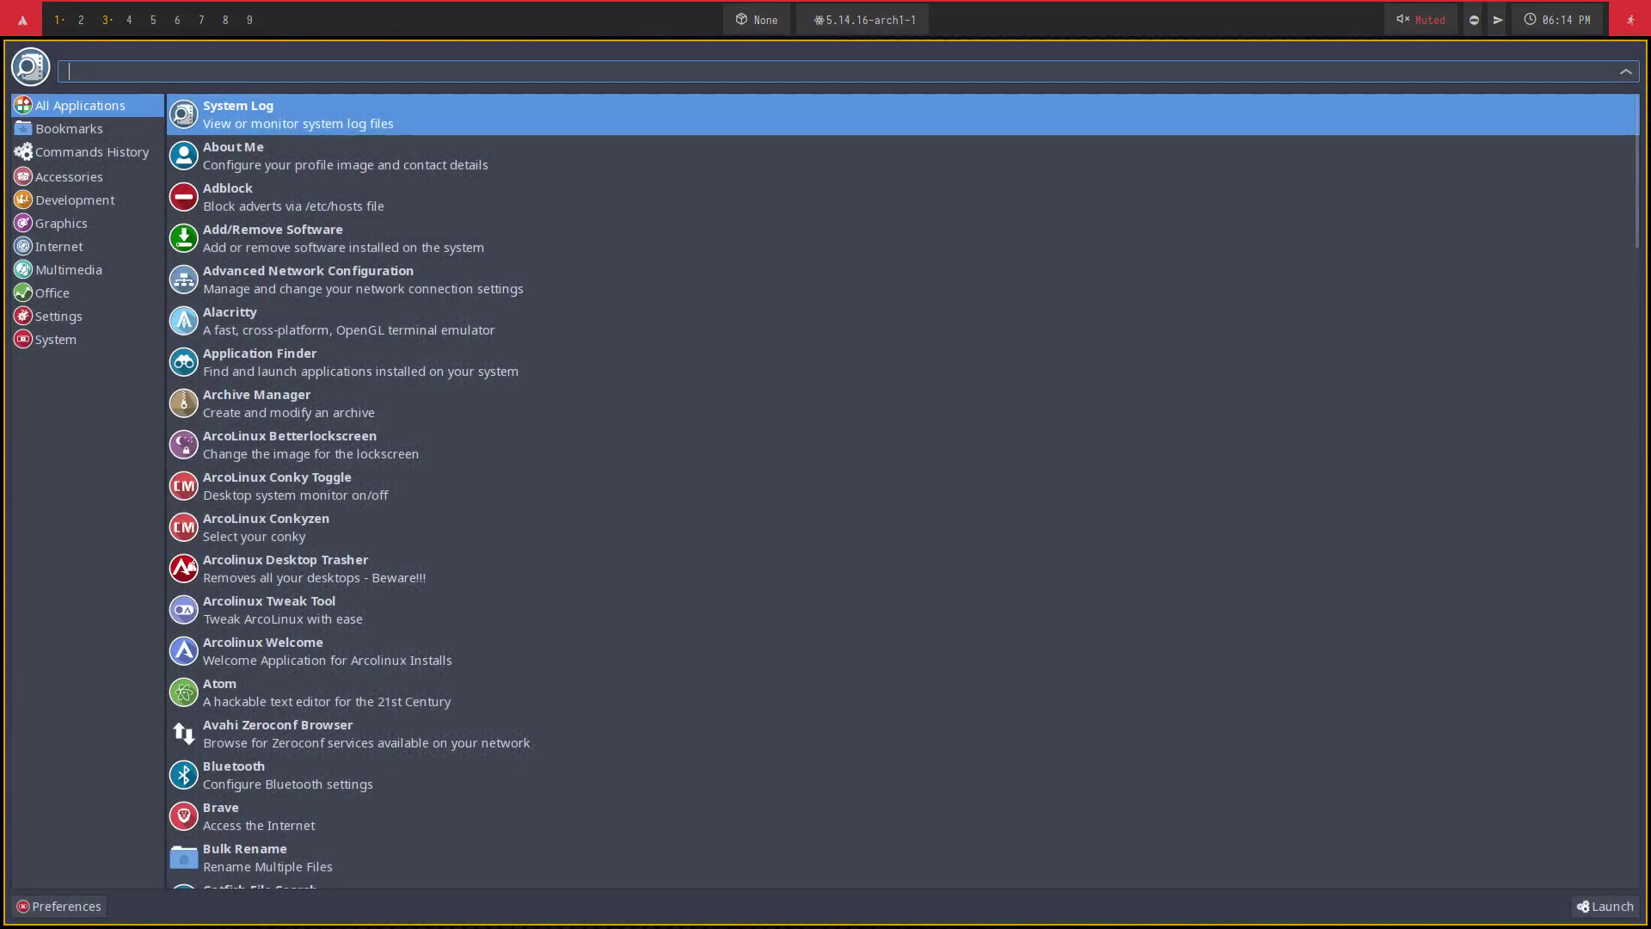
- Search the applications for "log" again, open Logs and view its categories from Important through Hardware
text(log)
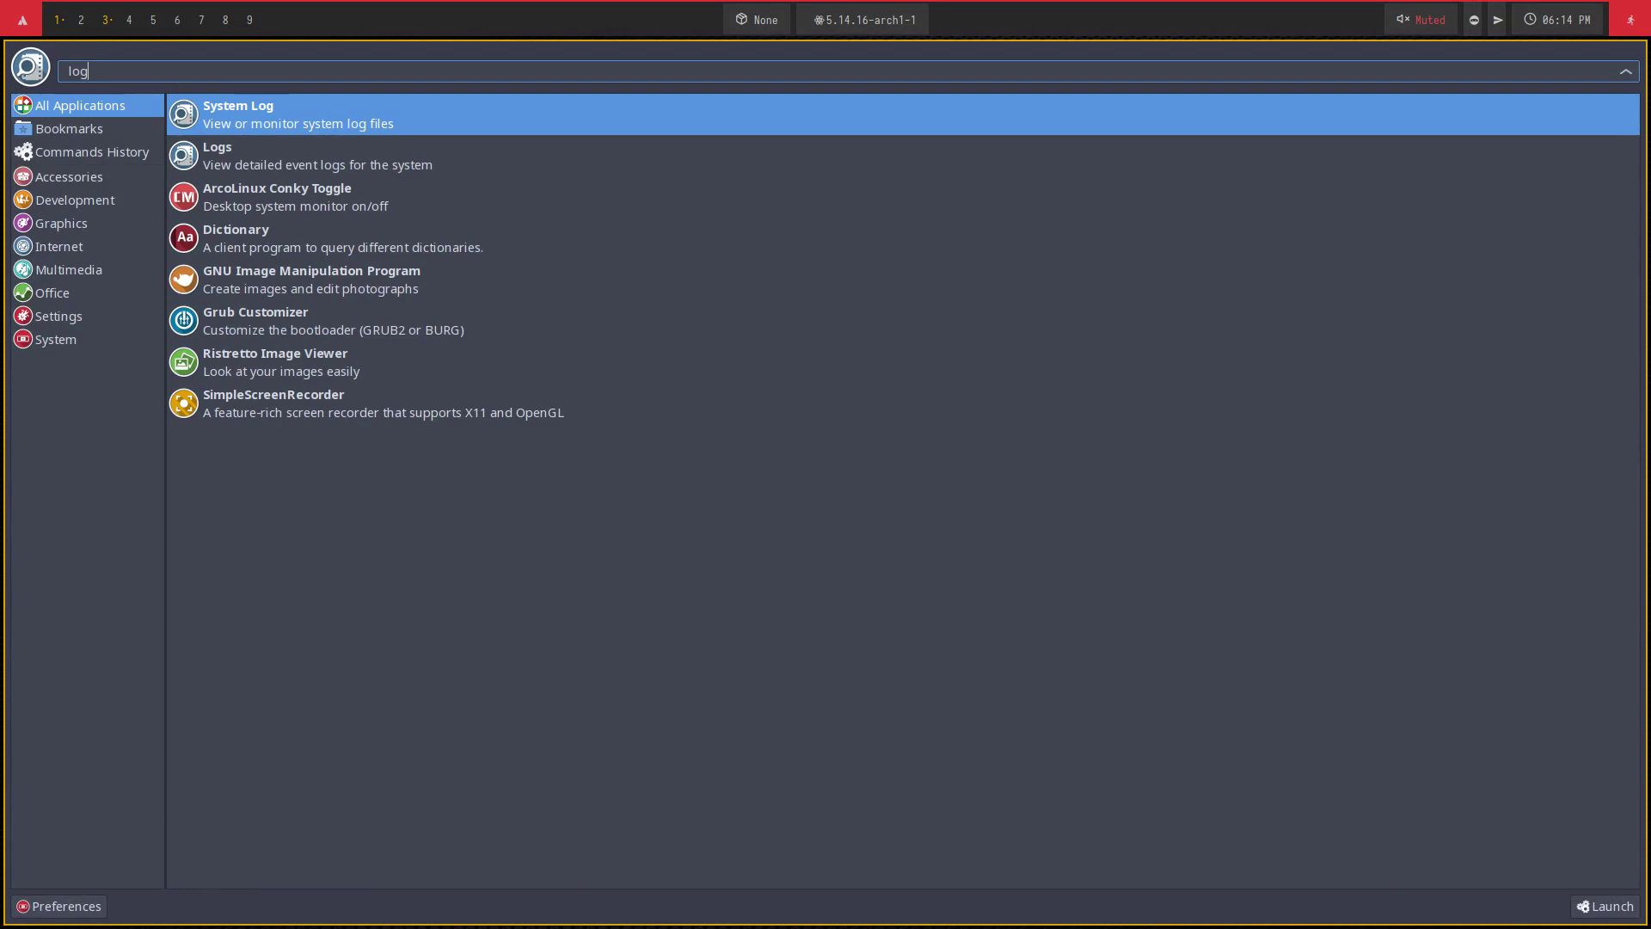
key(Down)
key(Return)
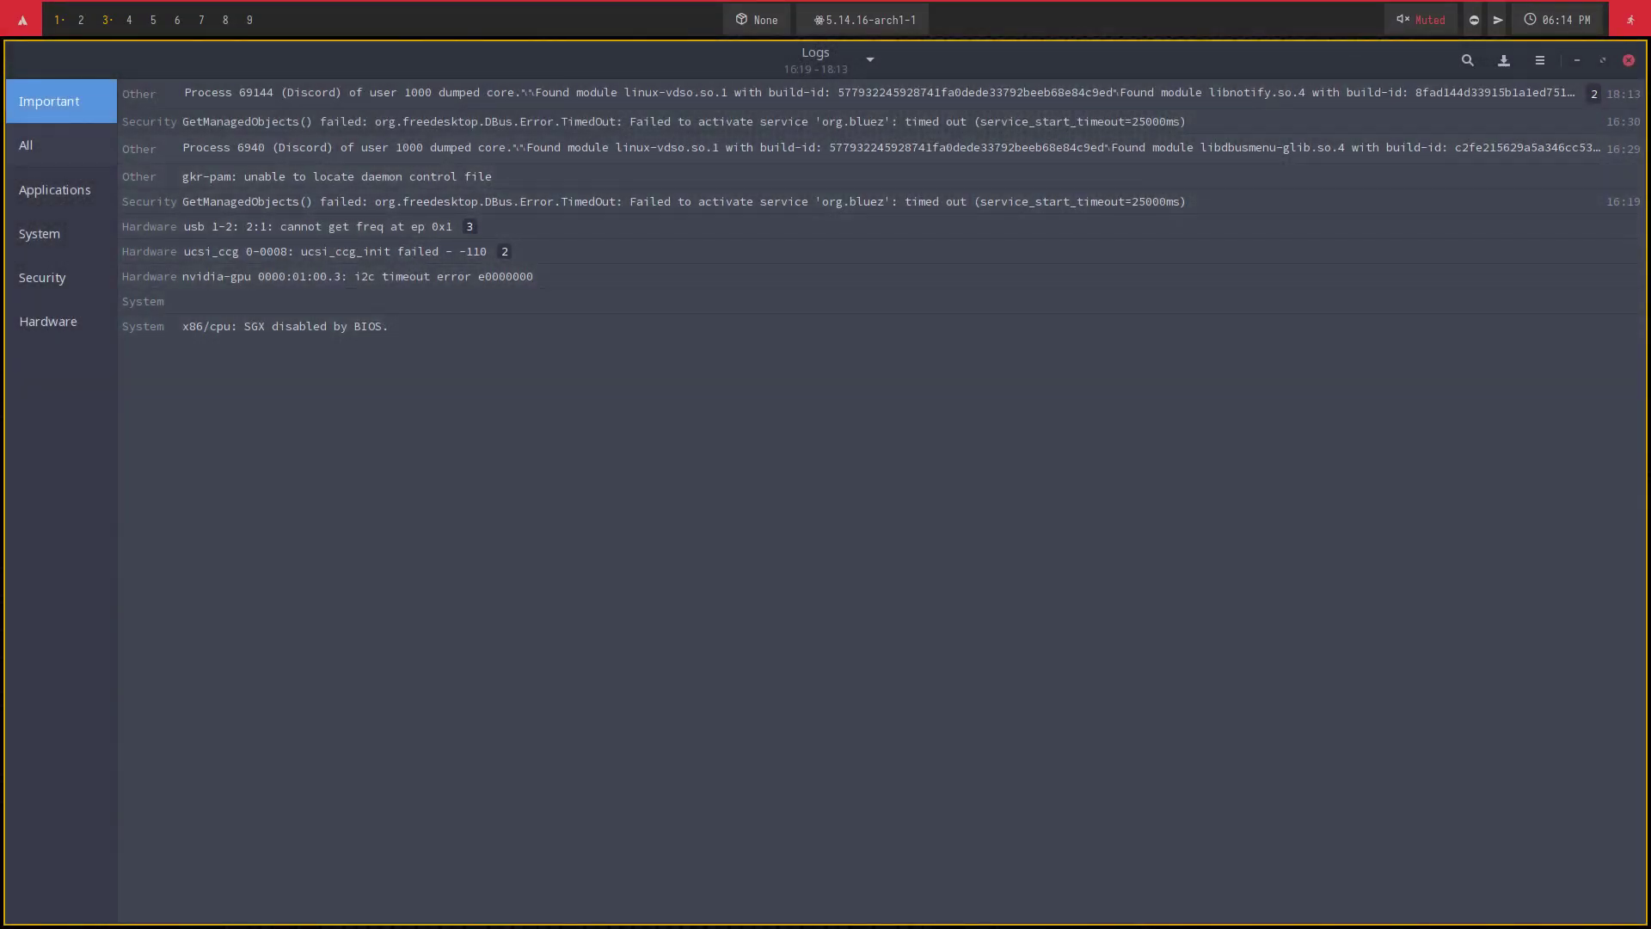
key(Down)
key(Down)
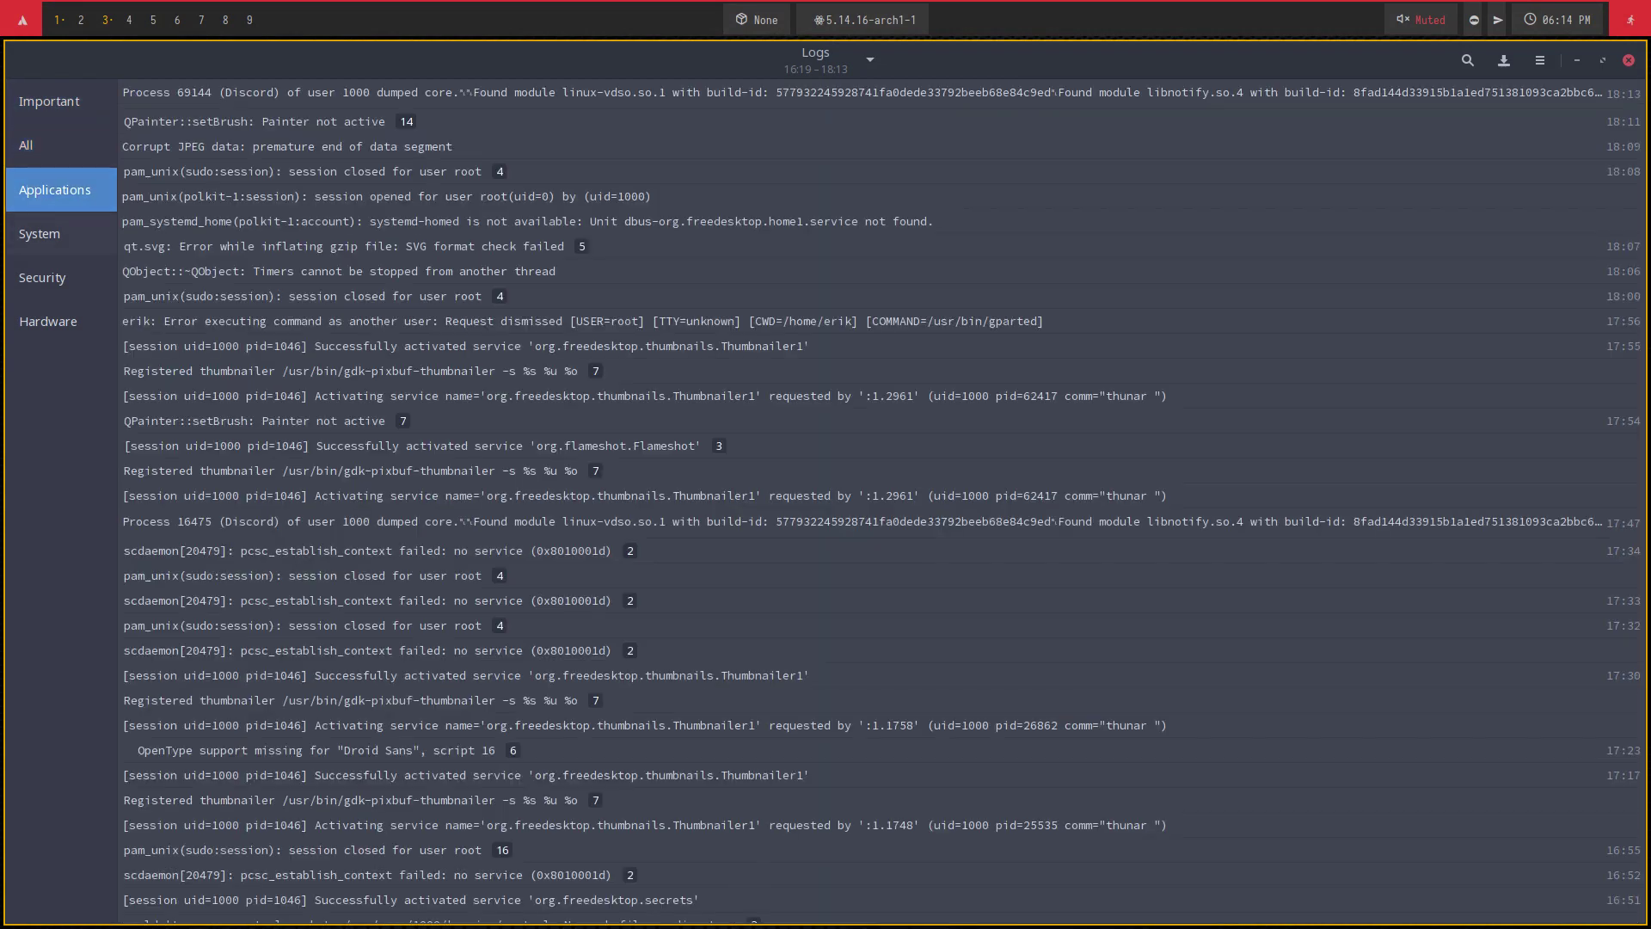
key(Down)
key(Down)
key(Down)
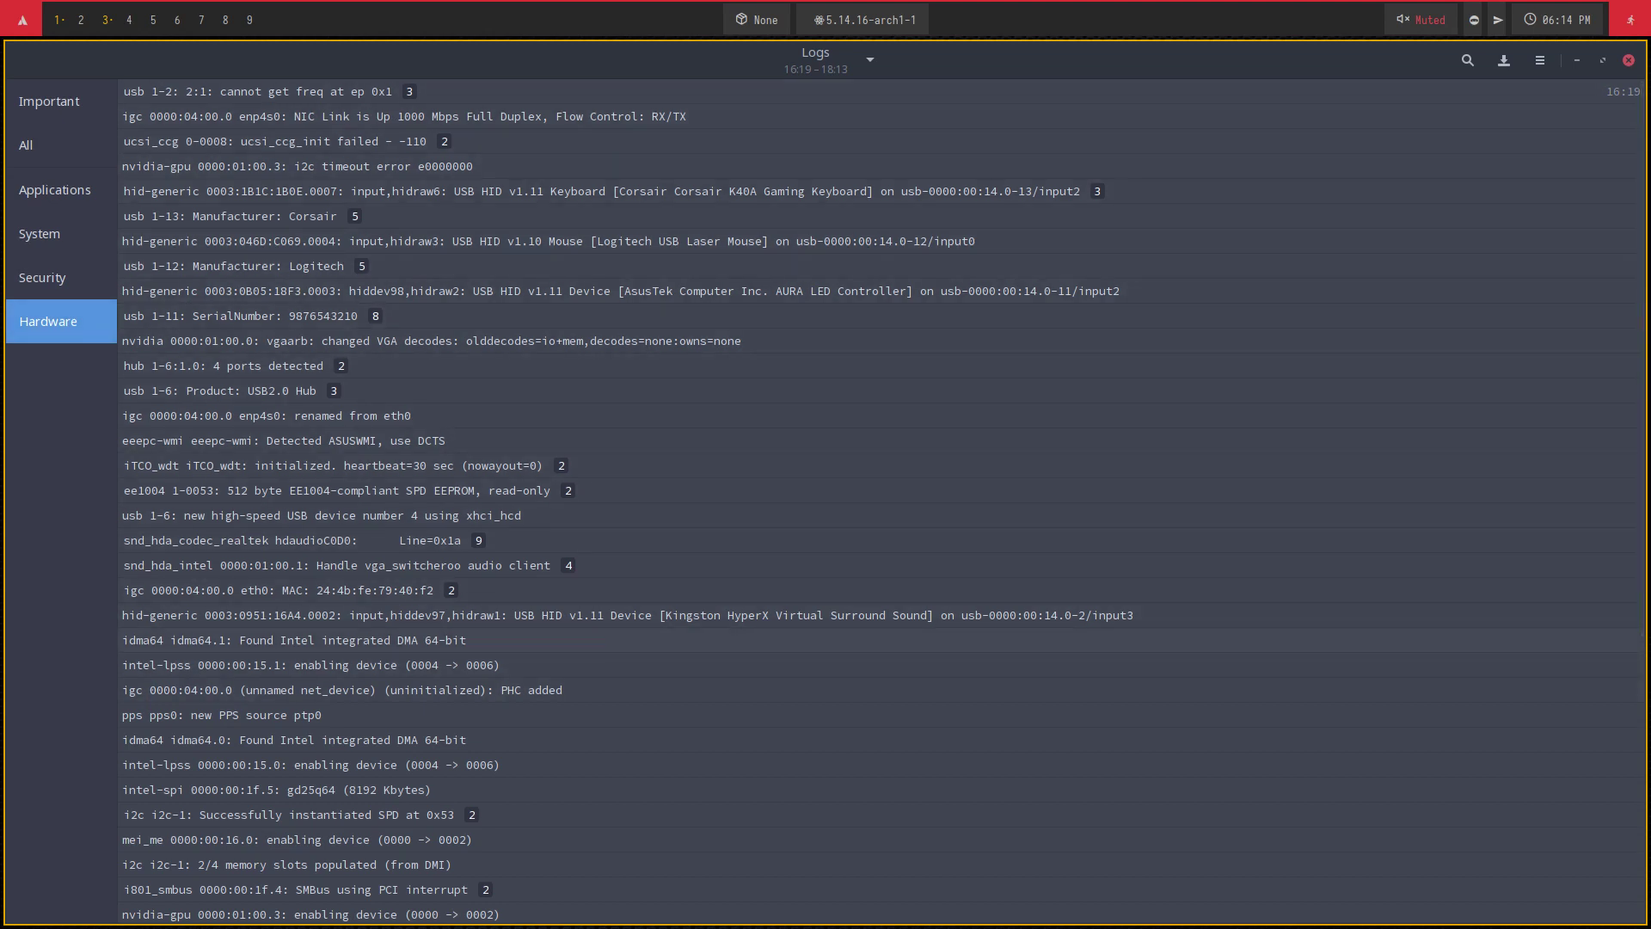
- Close Logs and browse to the /var/log folder of the file system in the file manager
key(super+q)
key(super+shift+Return)
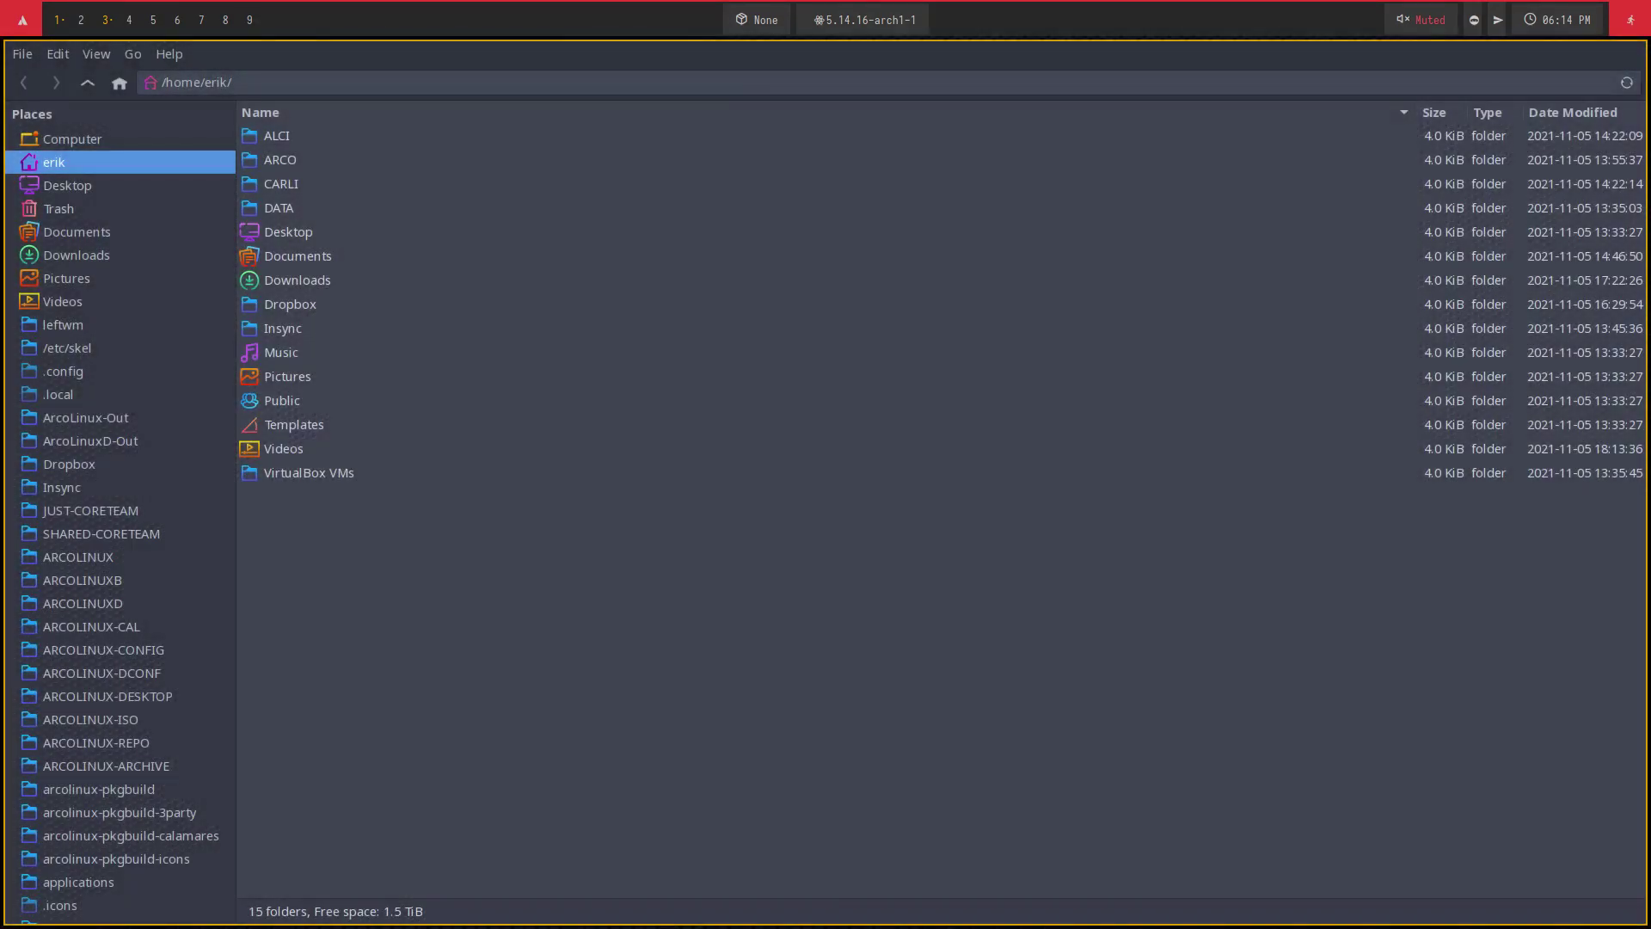
click(71, 139)
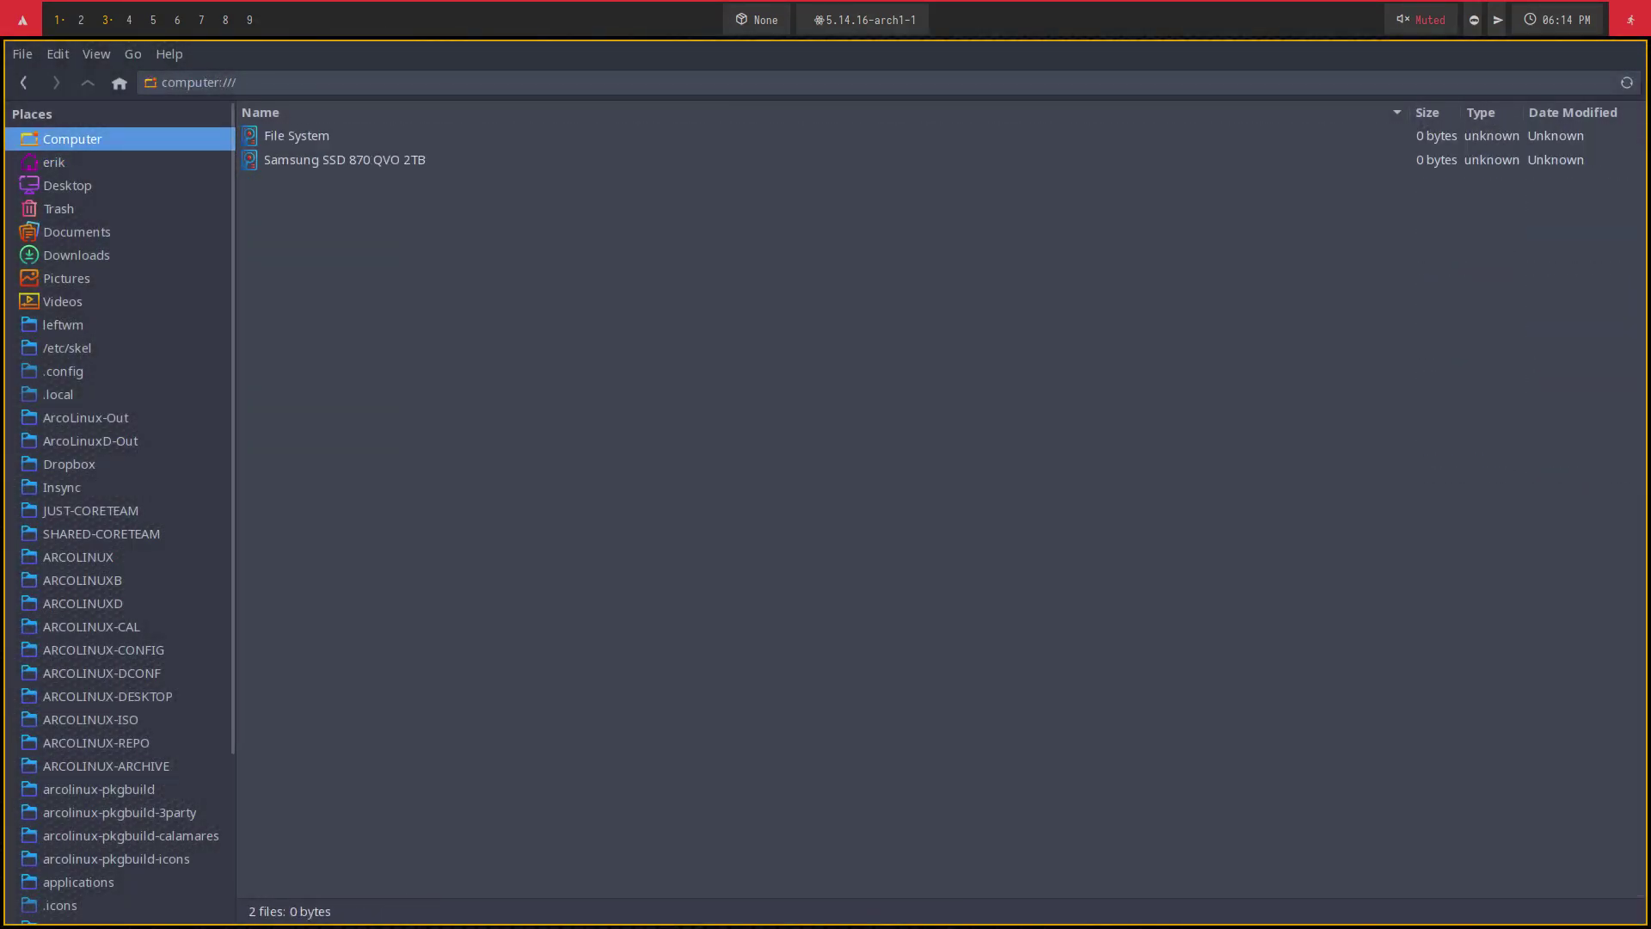
click(296, 135)
double_click(296, 135)
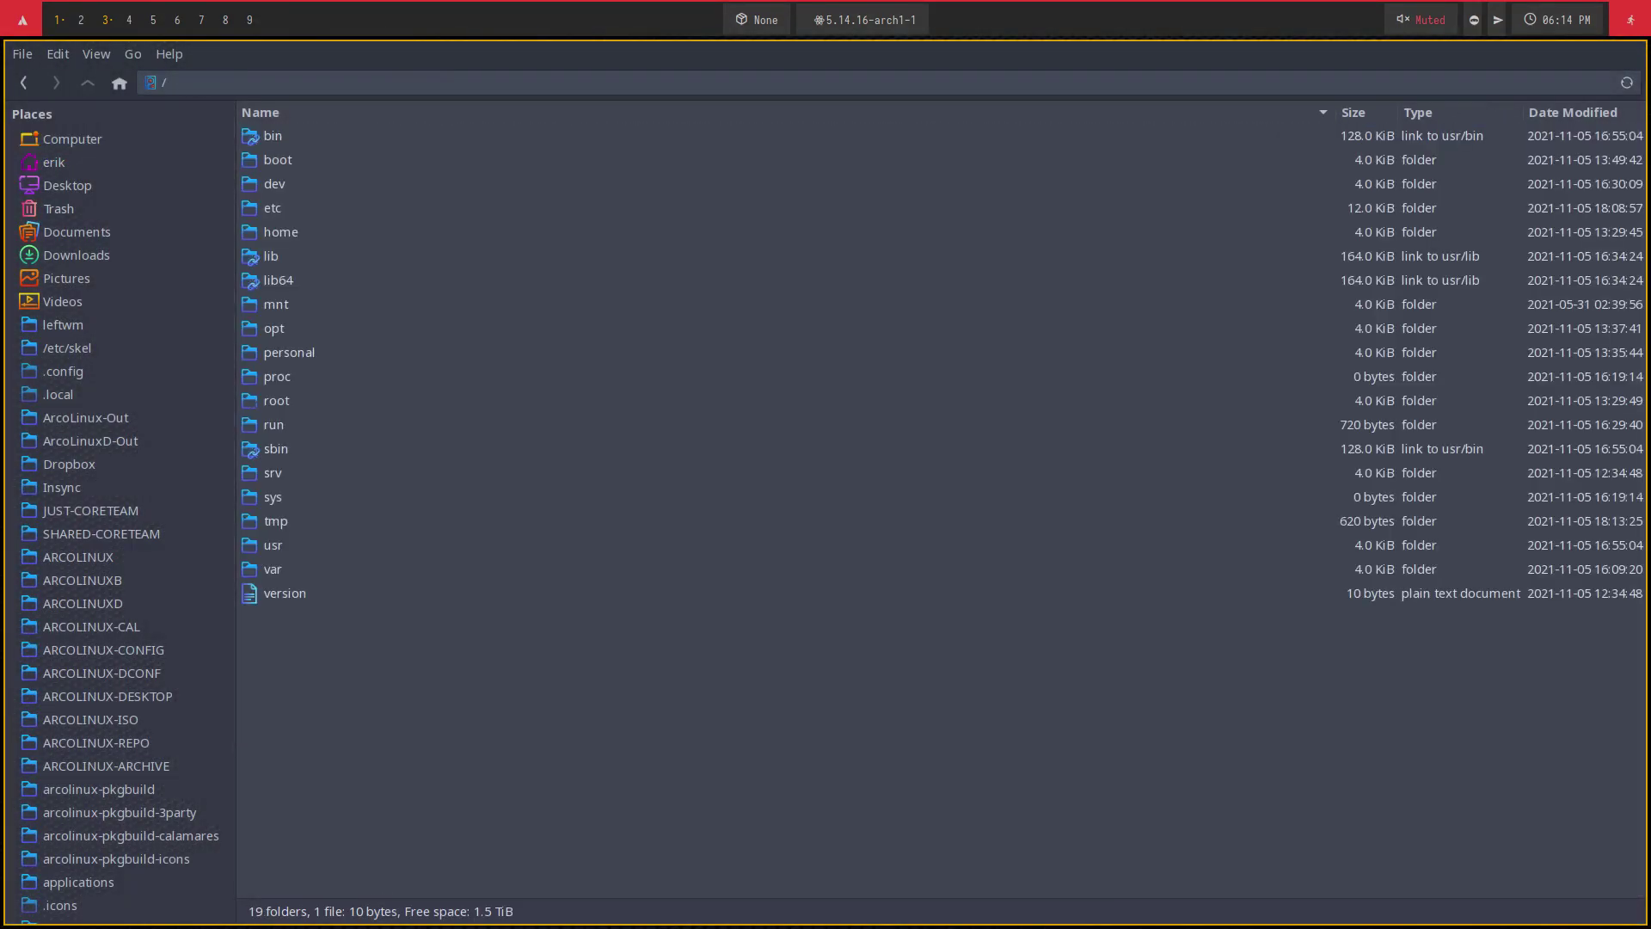
double_click(272, 569)
double_click(273, 303)
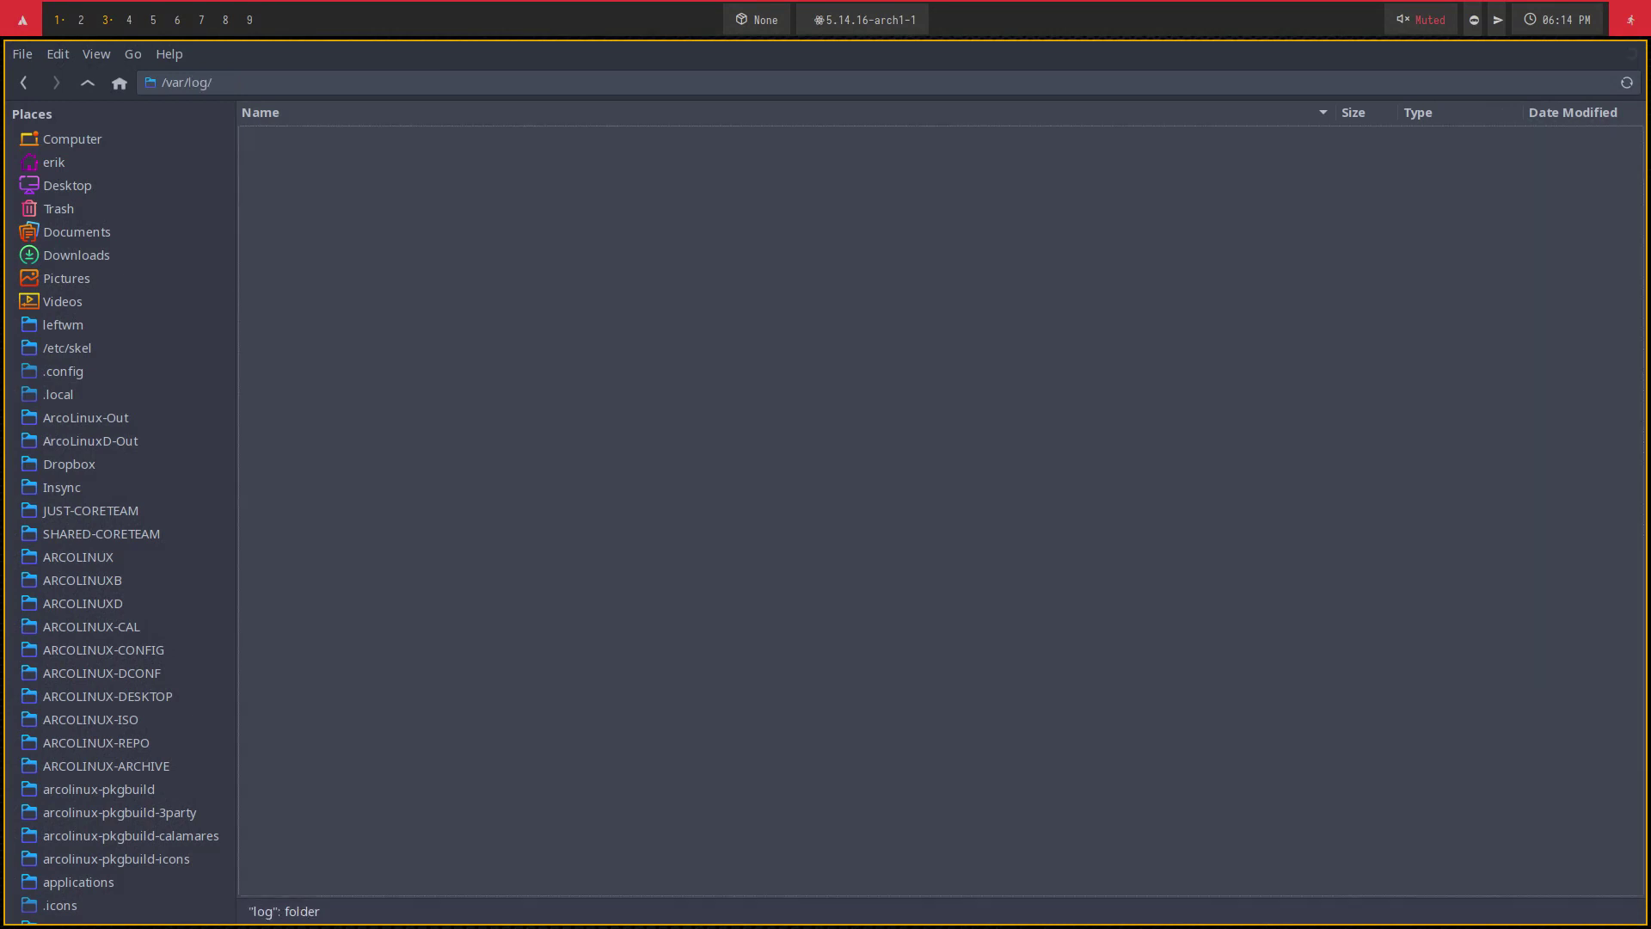
- Go through the log files in /var/log from Xorg.1.log up to Calamares.log
key(Up)
key(Up)
key(Up)
key(Up)
key(Up)
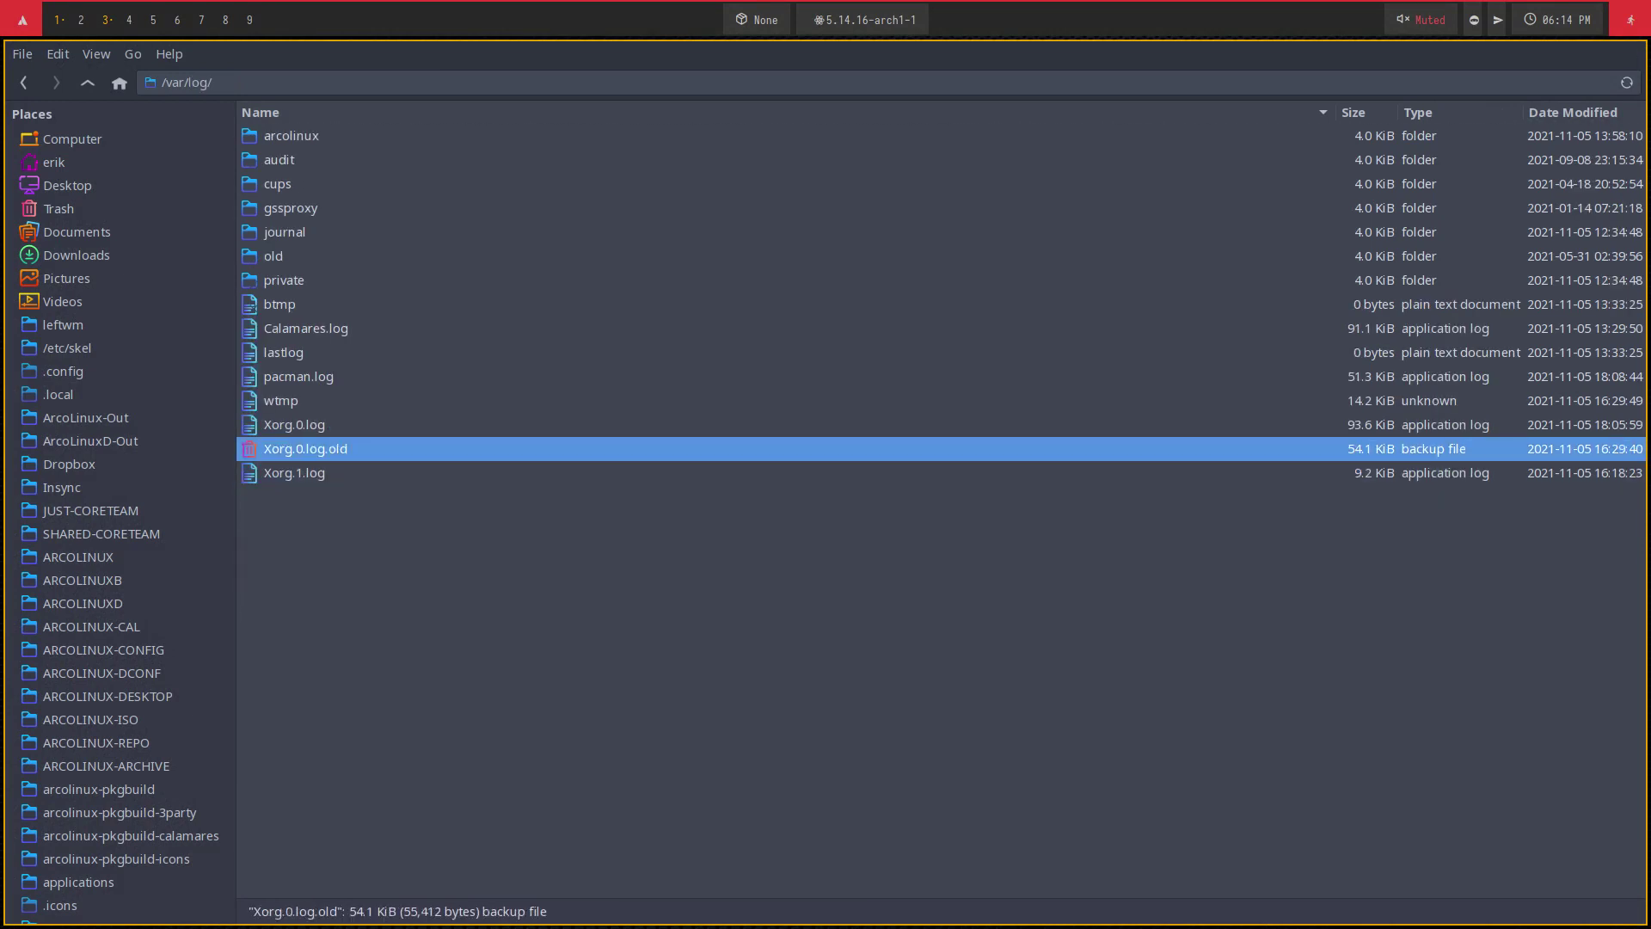
key(Up)
key(Up)
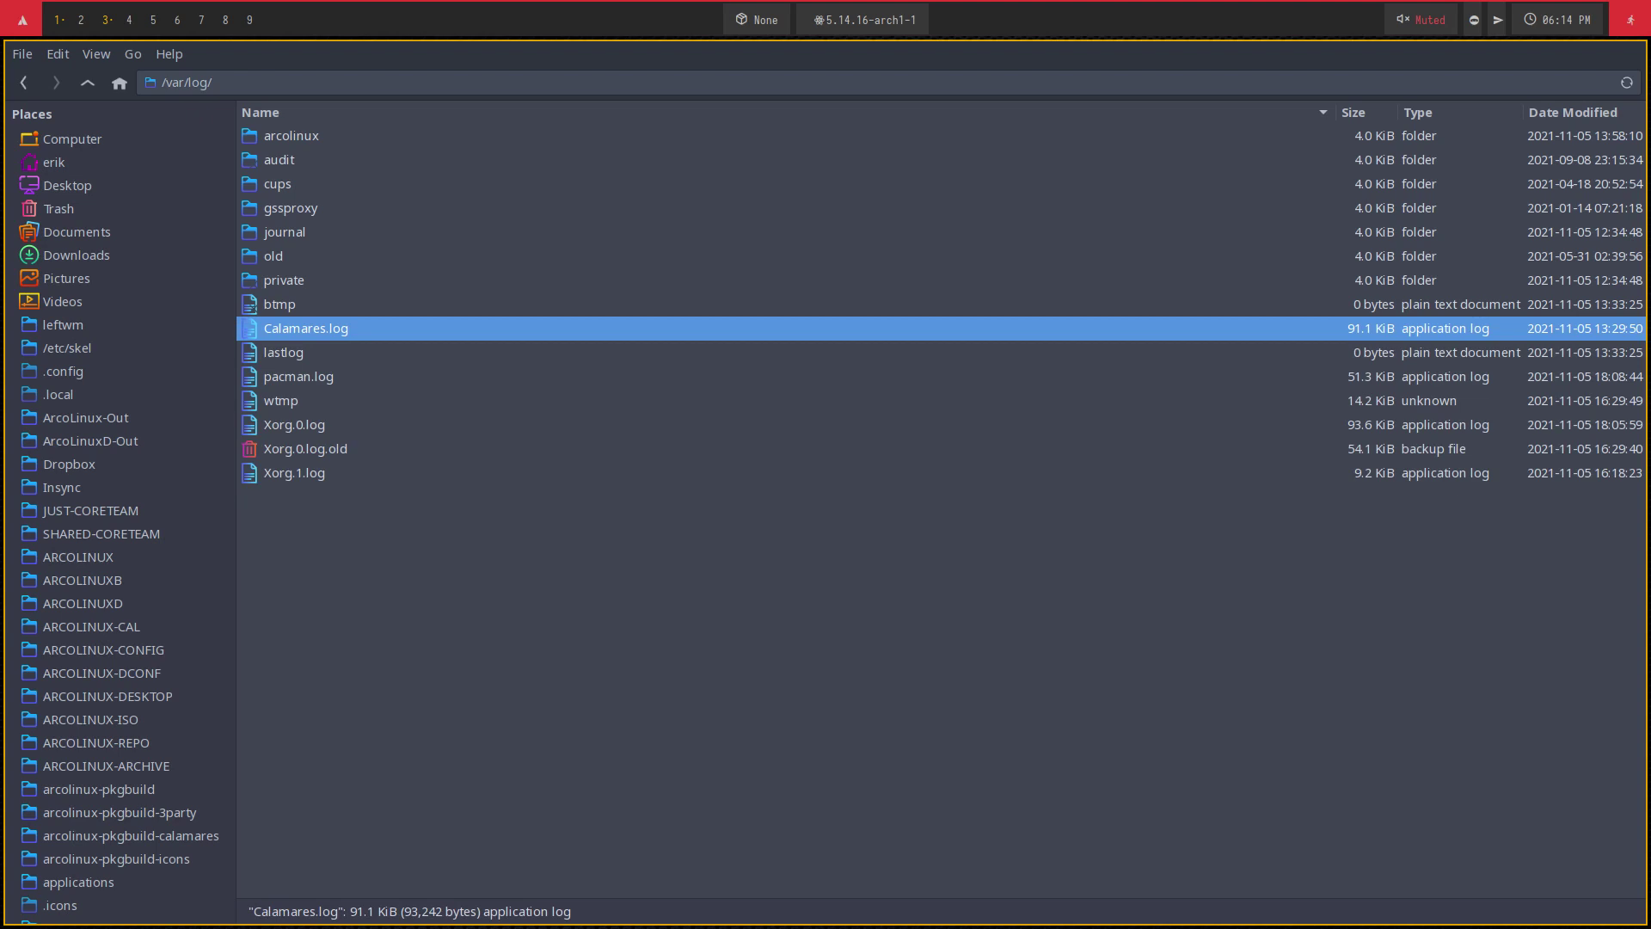
- Return to the home folder, show its hidden files and select .xsessionrc
key(alt+Home)
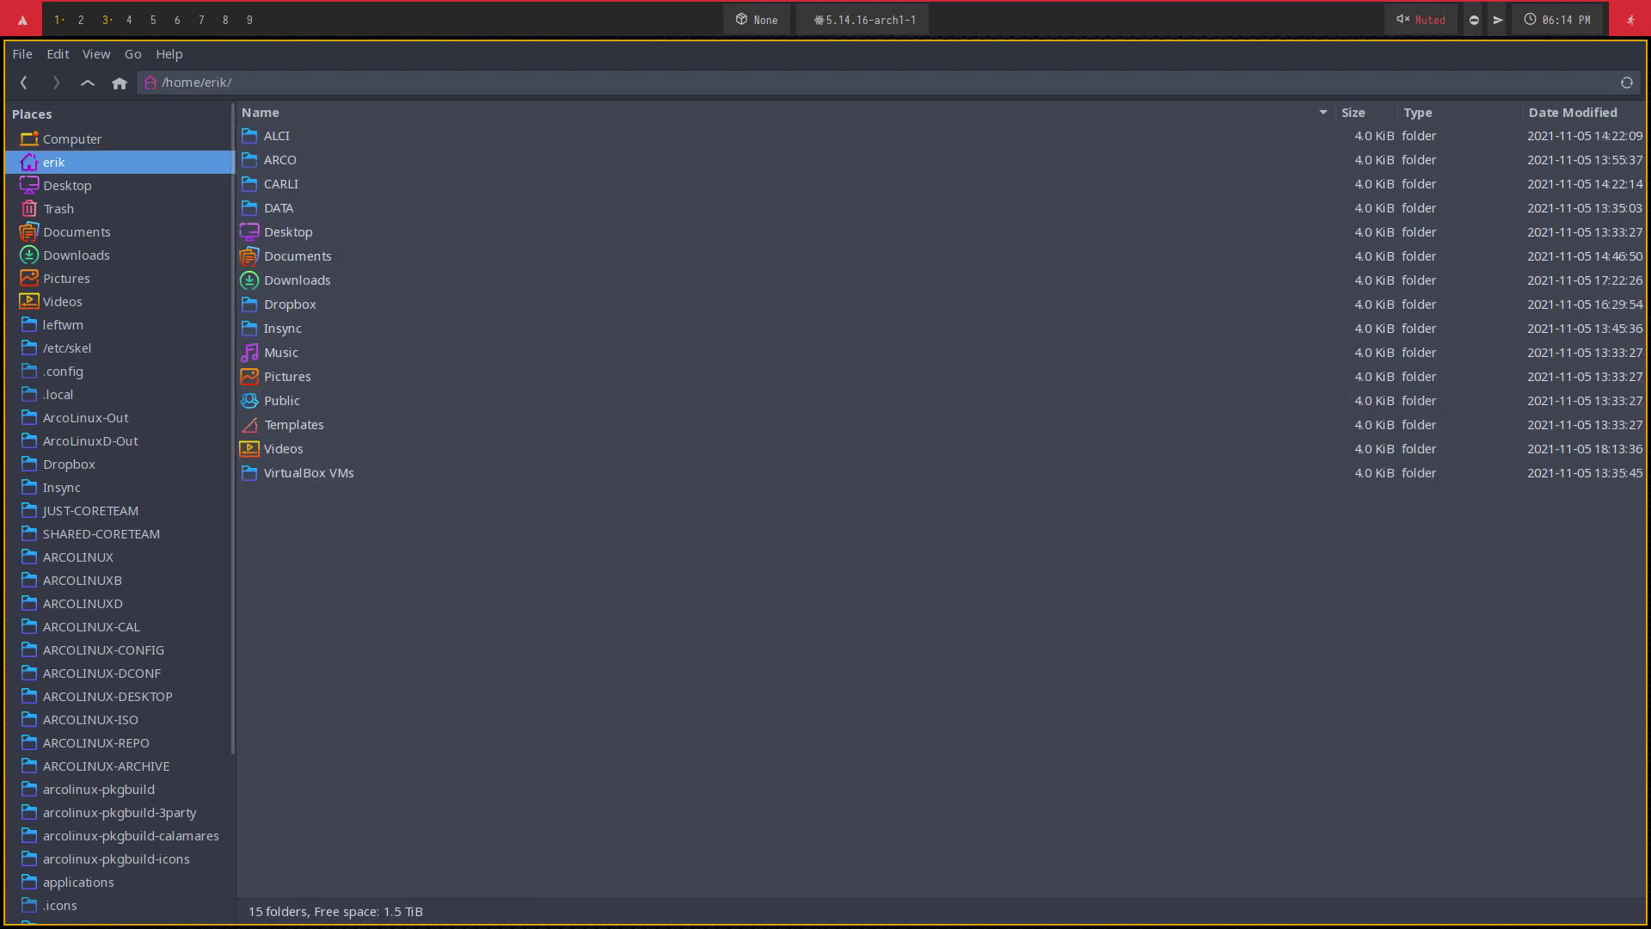
key(ctrl+h)
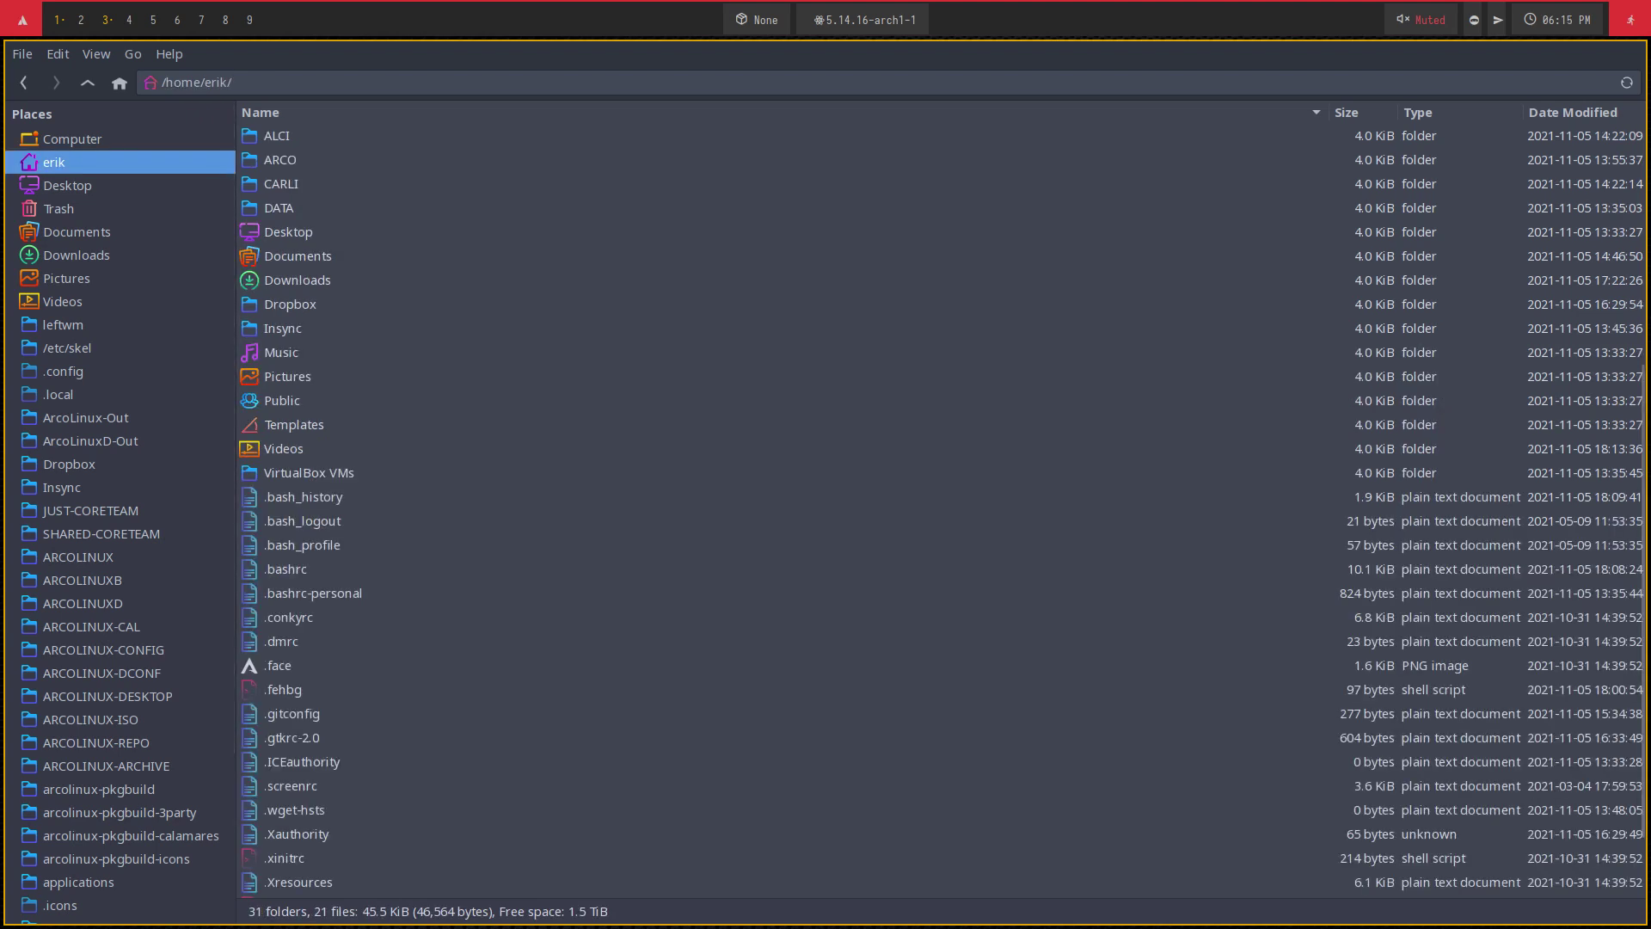
scroll(942, 511, down, 3)
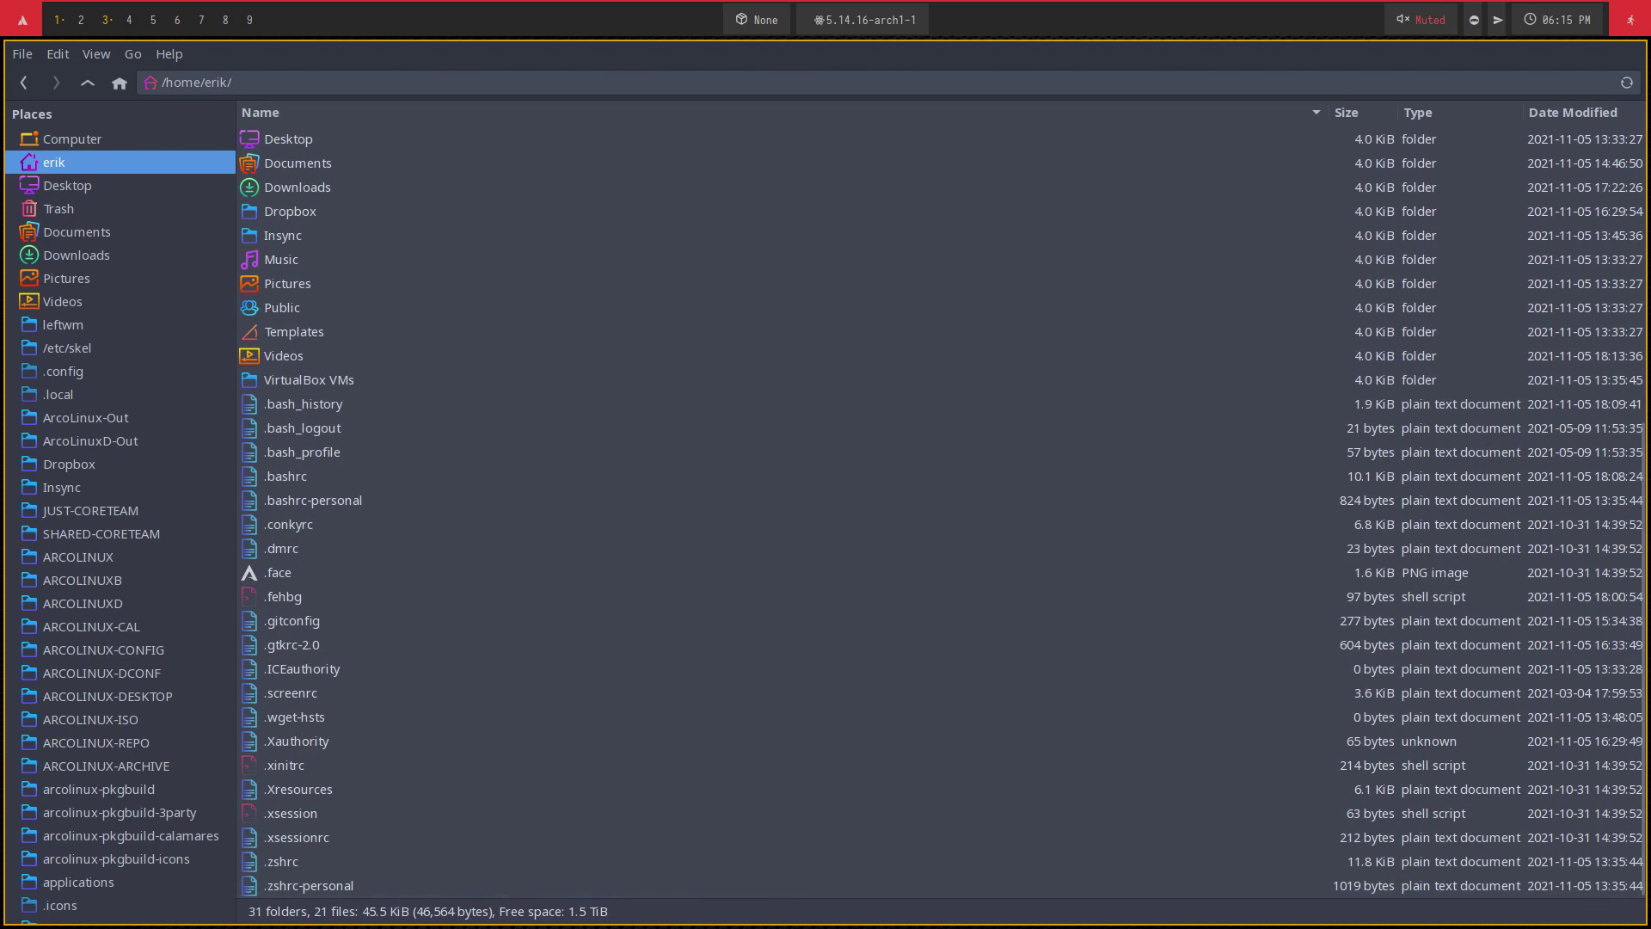
click(295, 837)
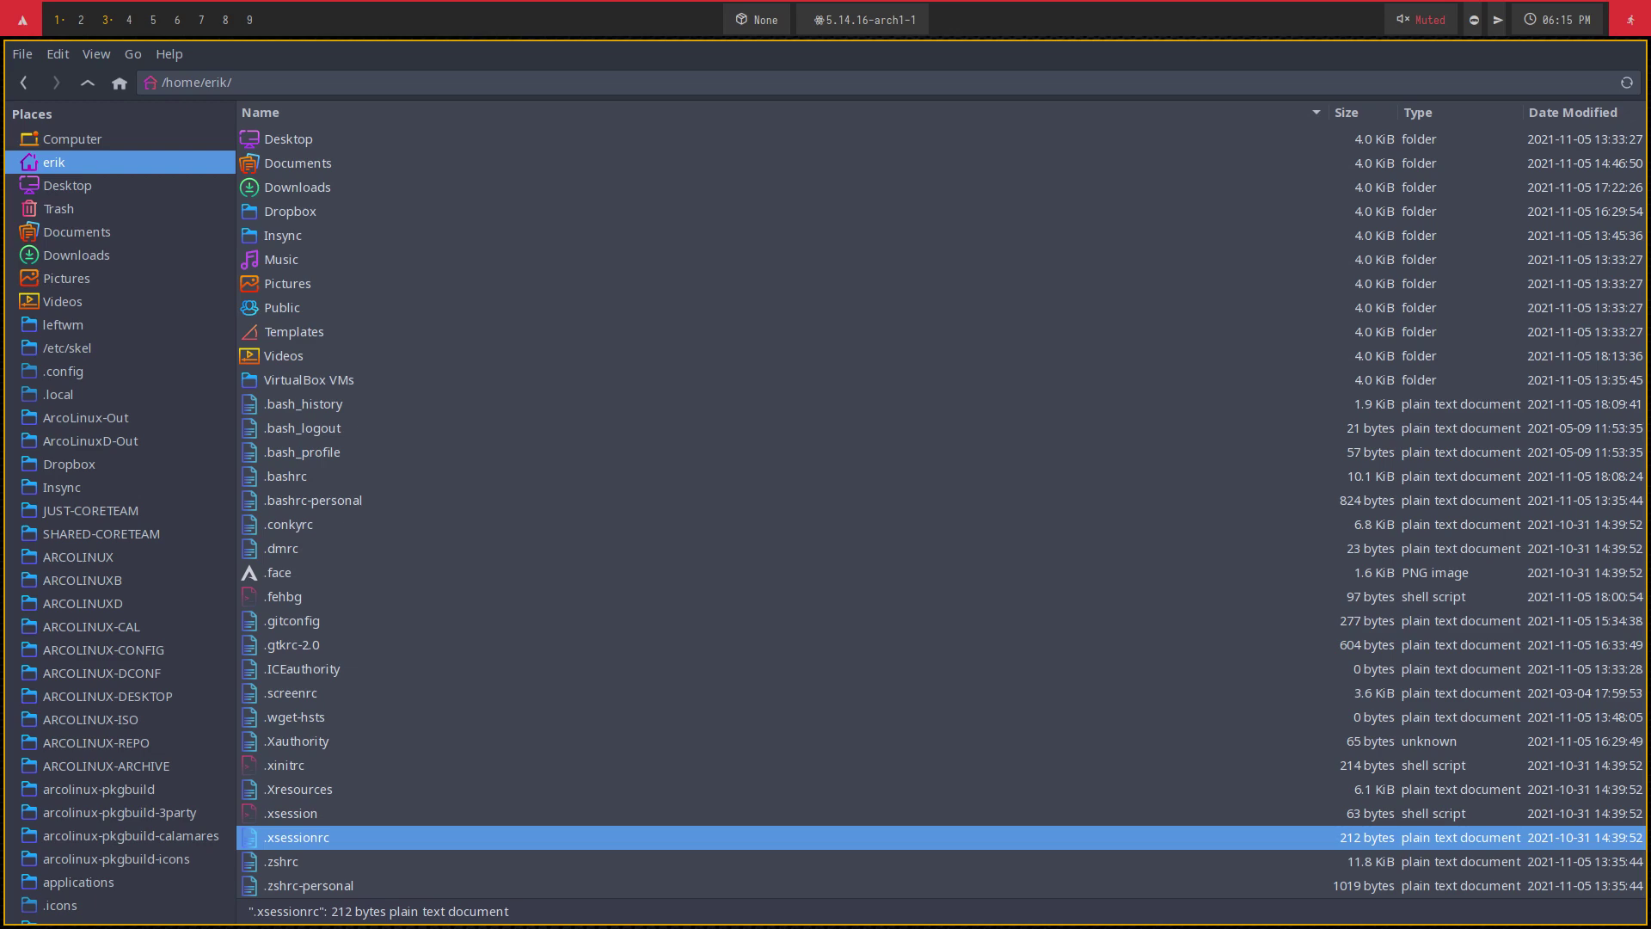
- Open a terminal, run sudo dmesg and look over the kernel messages
key(super+Return)
text(sudo dme)
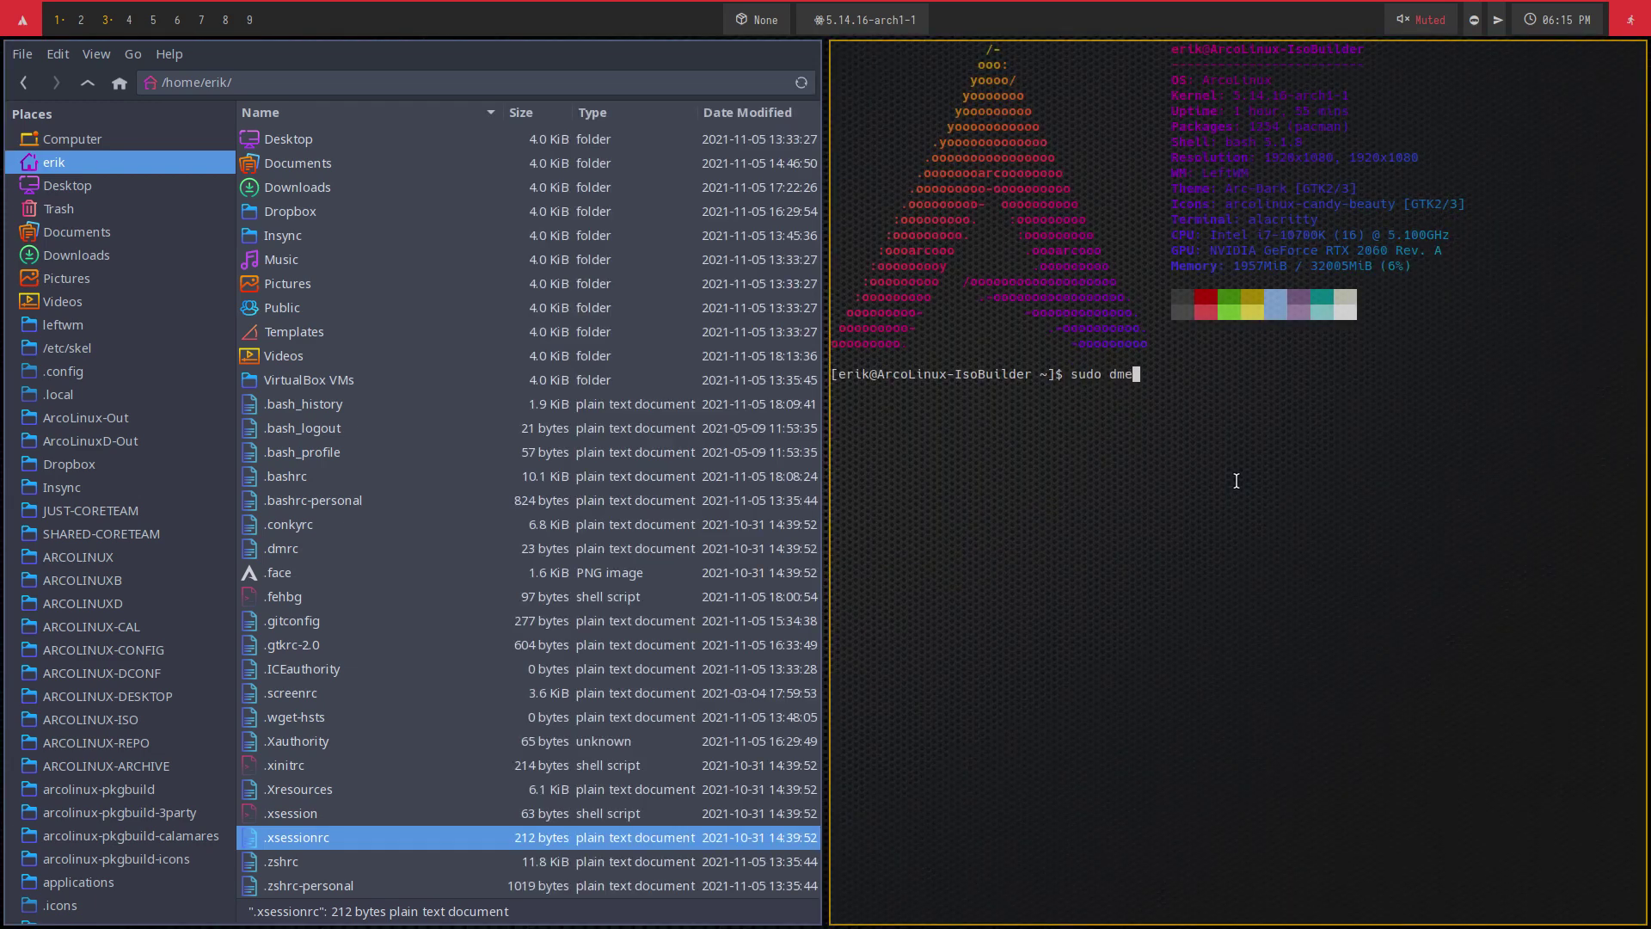
text(sg)
key(Return)
key(Return)
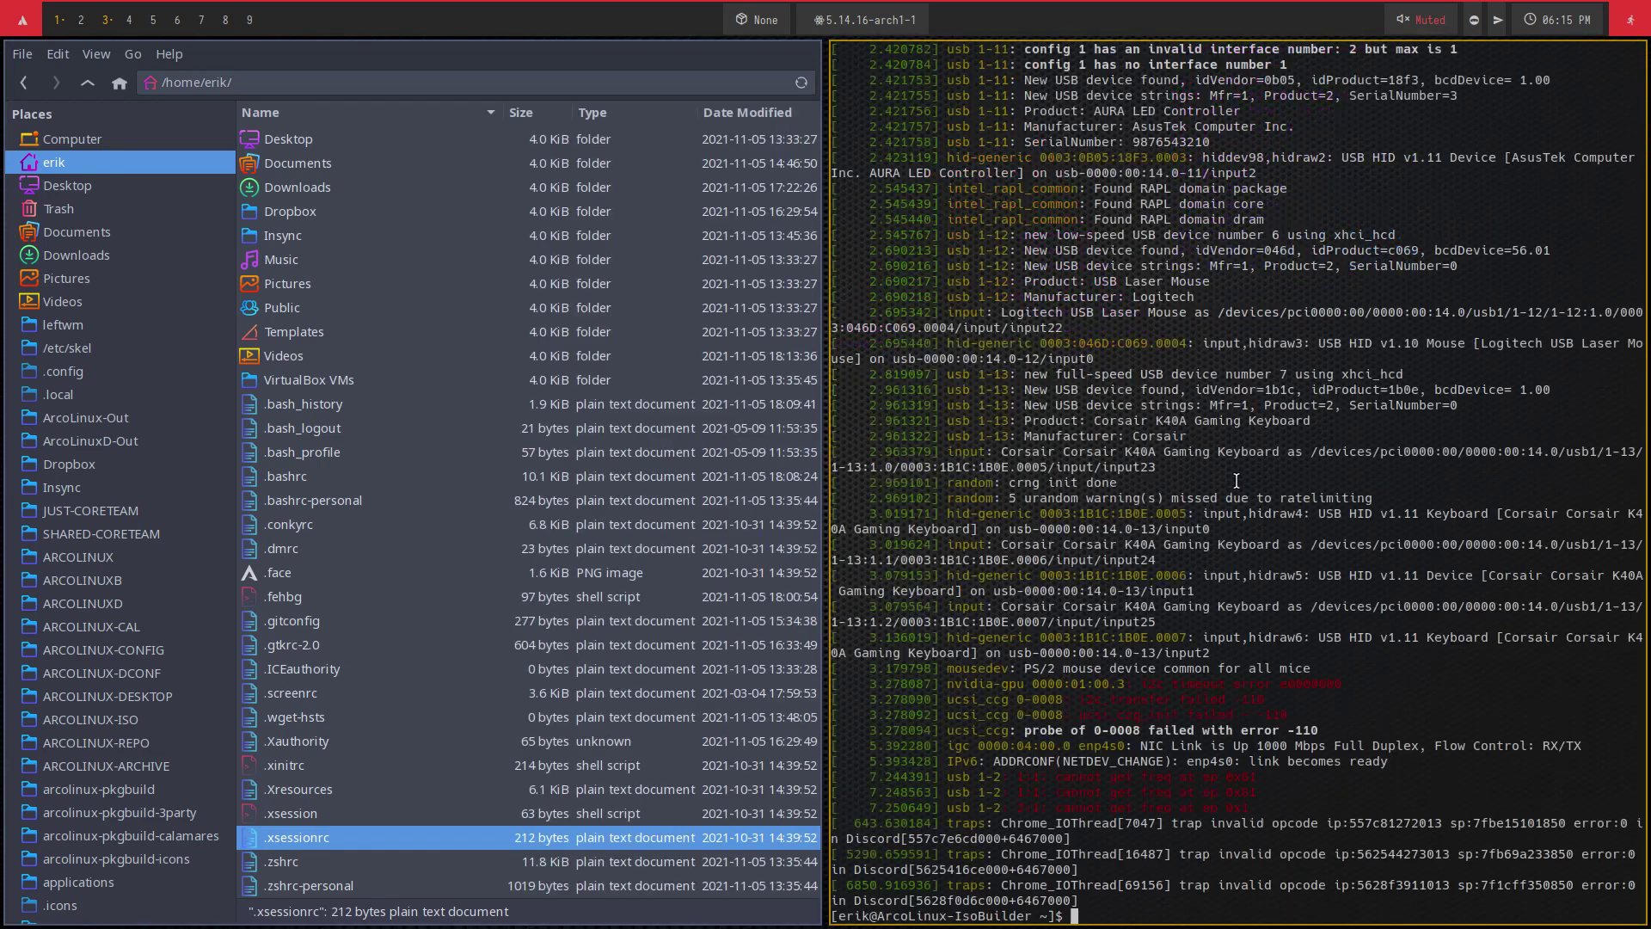
scroll(1237, 486, up, 10)
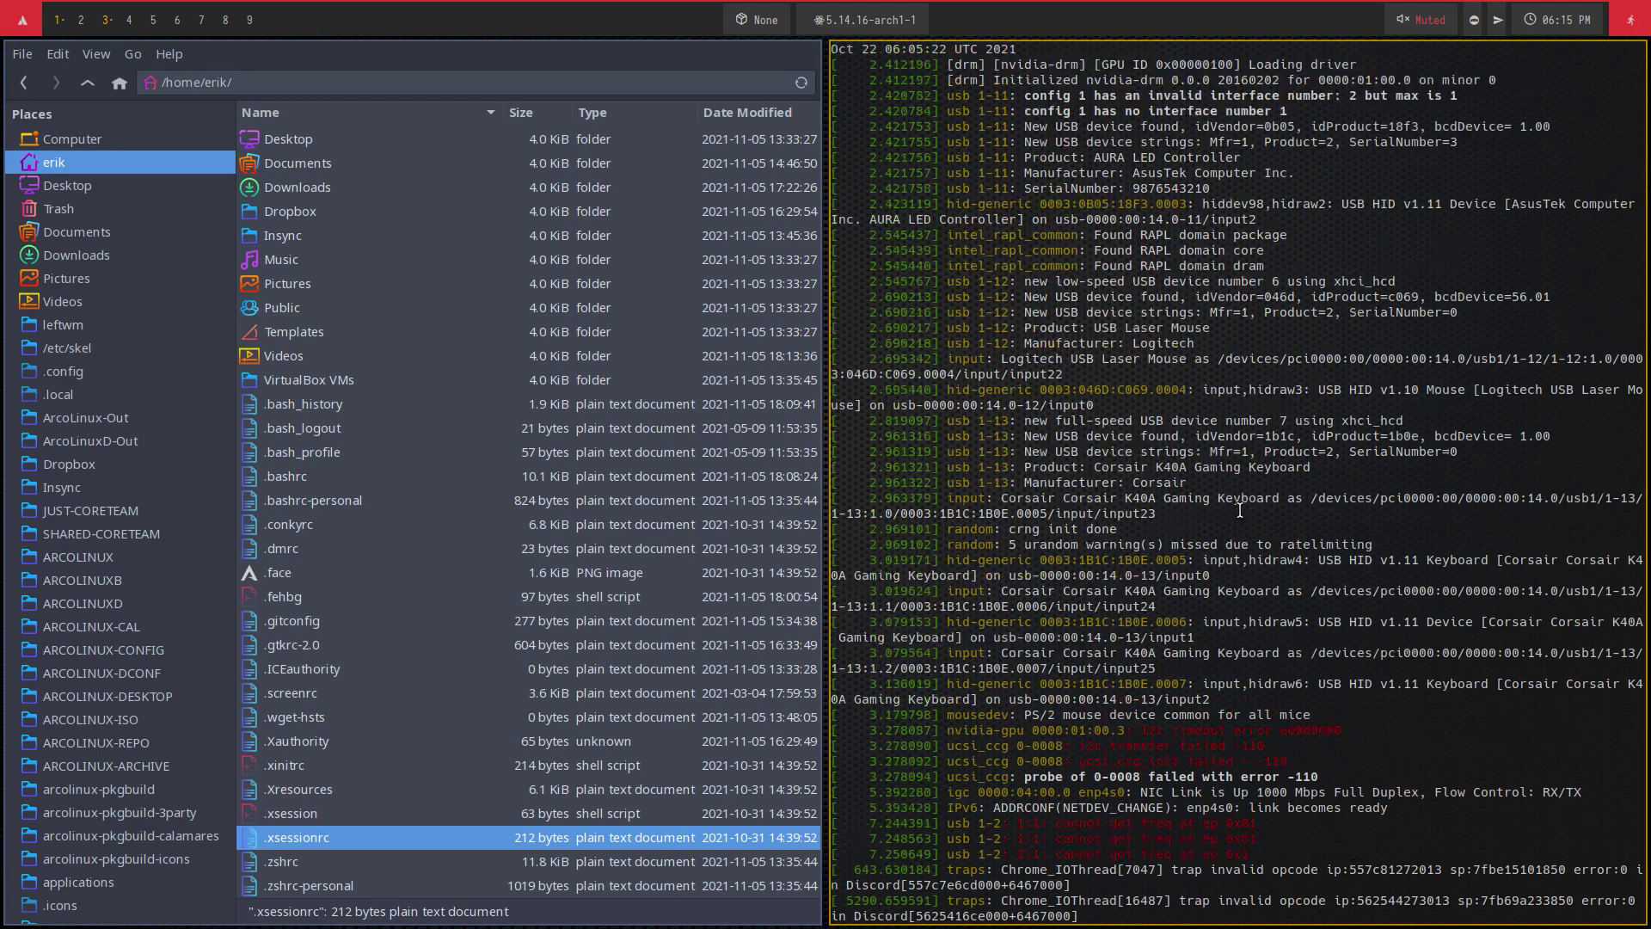
scroll(1238, 503, down, 10)
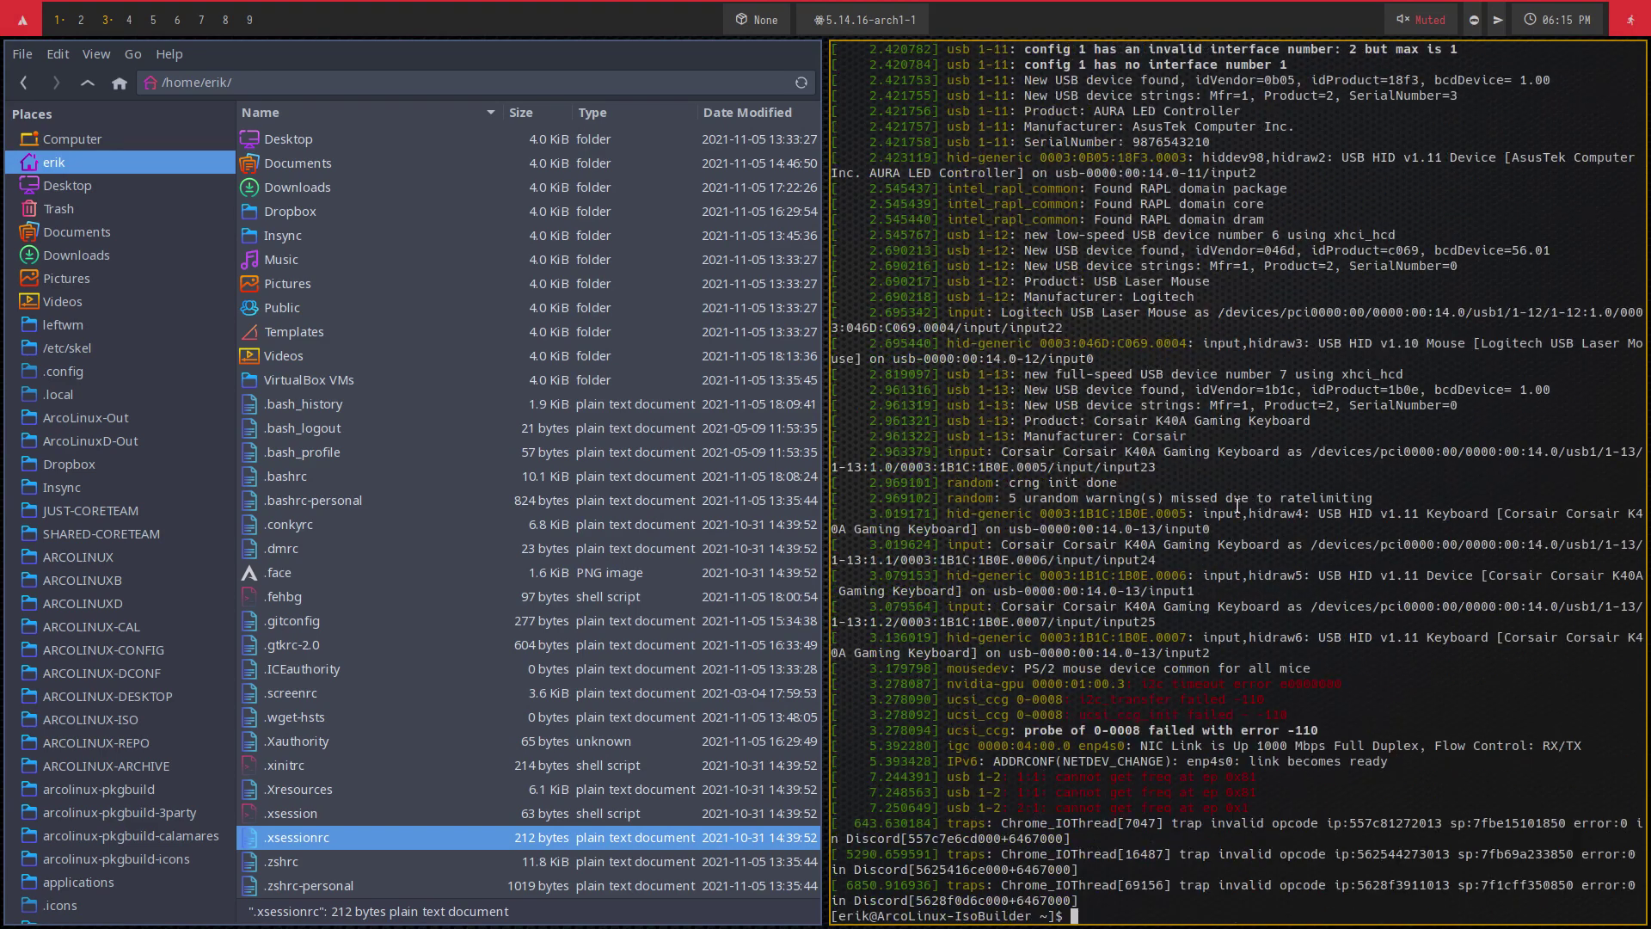
- Filter the kernel messages for the graphics card with sudo dmesg | grep Nvidia
key(Up)
text(| grep Nvidia)
key(Return)
- Rerun the kernel message filter with the search word in lowercase, as sudo dmesg | grep nvidia
key(Up)
key(Left)
key(Left)
key(Left)
key(Left)
key(Left)
key(Left)
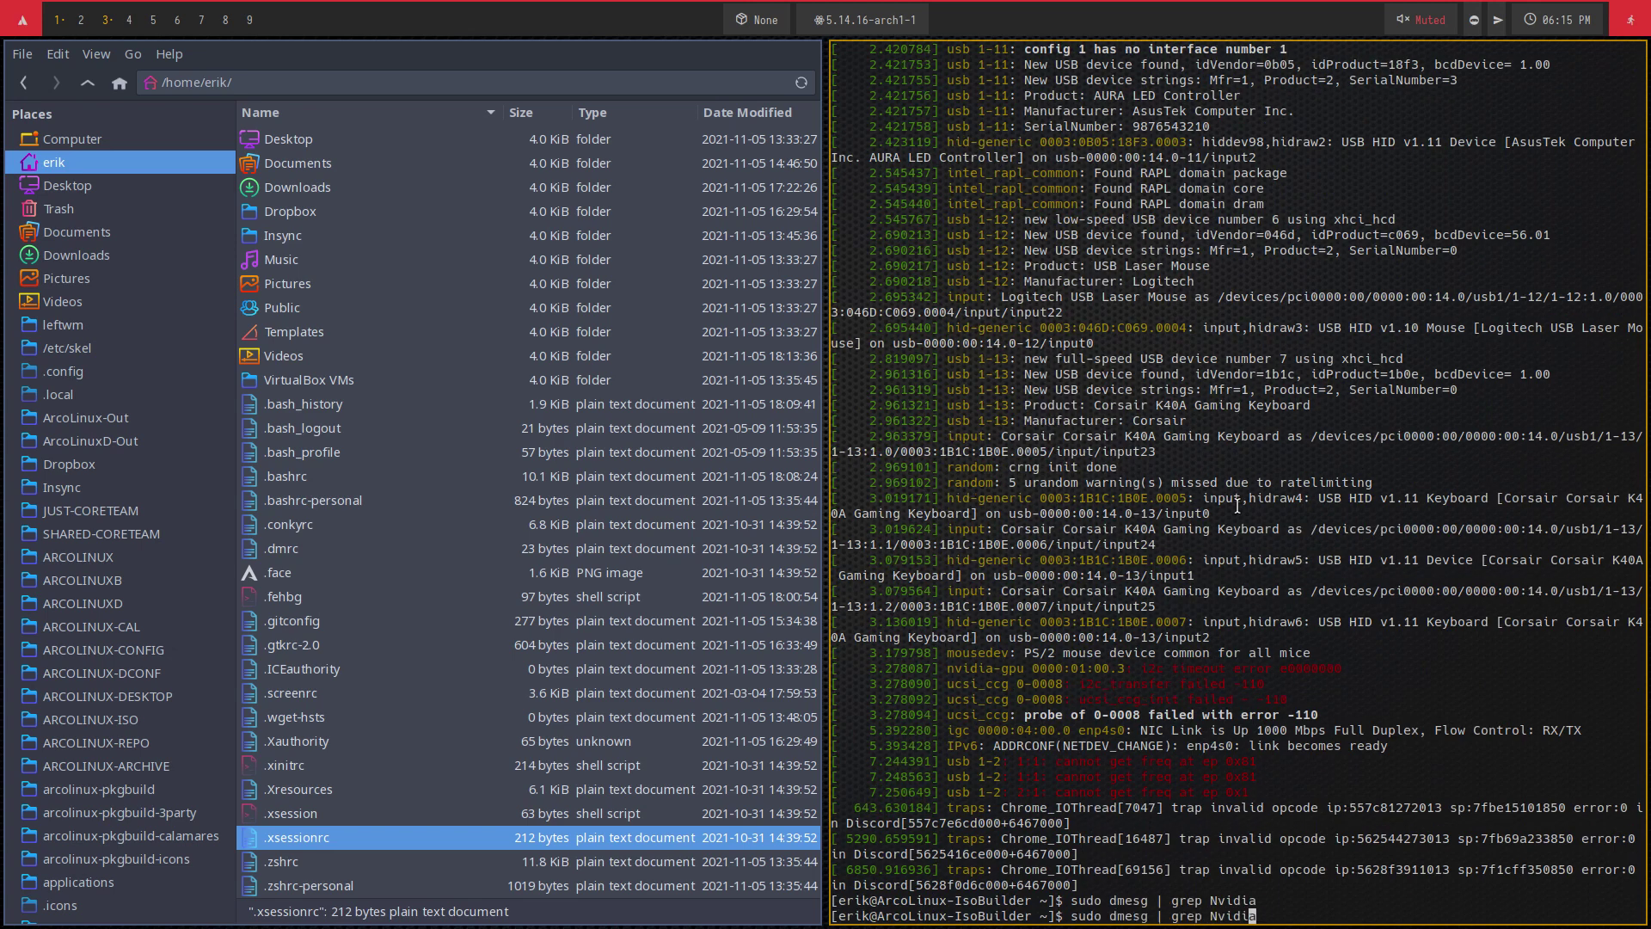
key(Delete)
text(n)
key(Return)
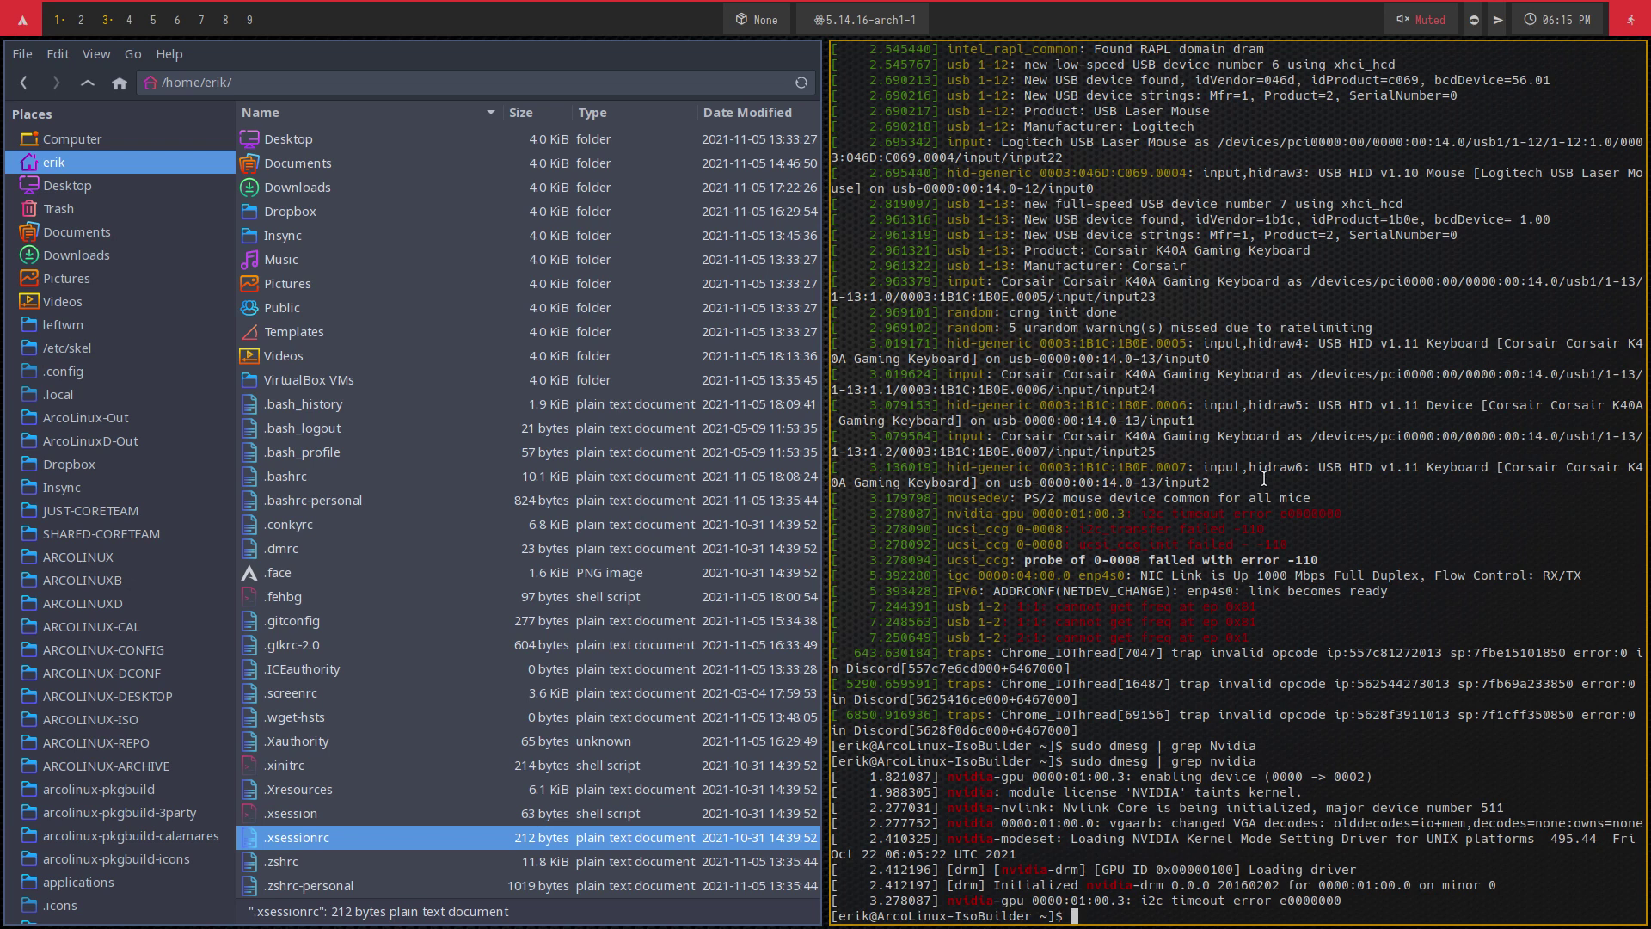
- Close the terminal and open a fresh one beside the file manager
key(super+q)
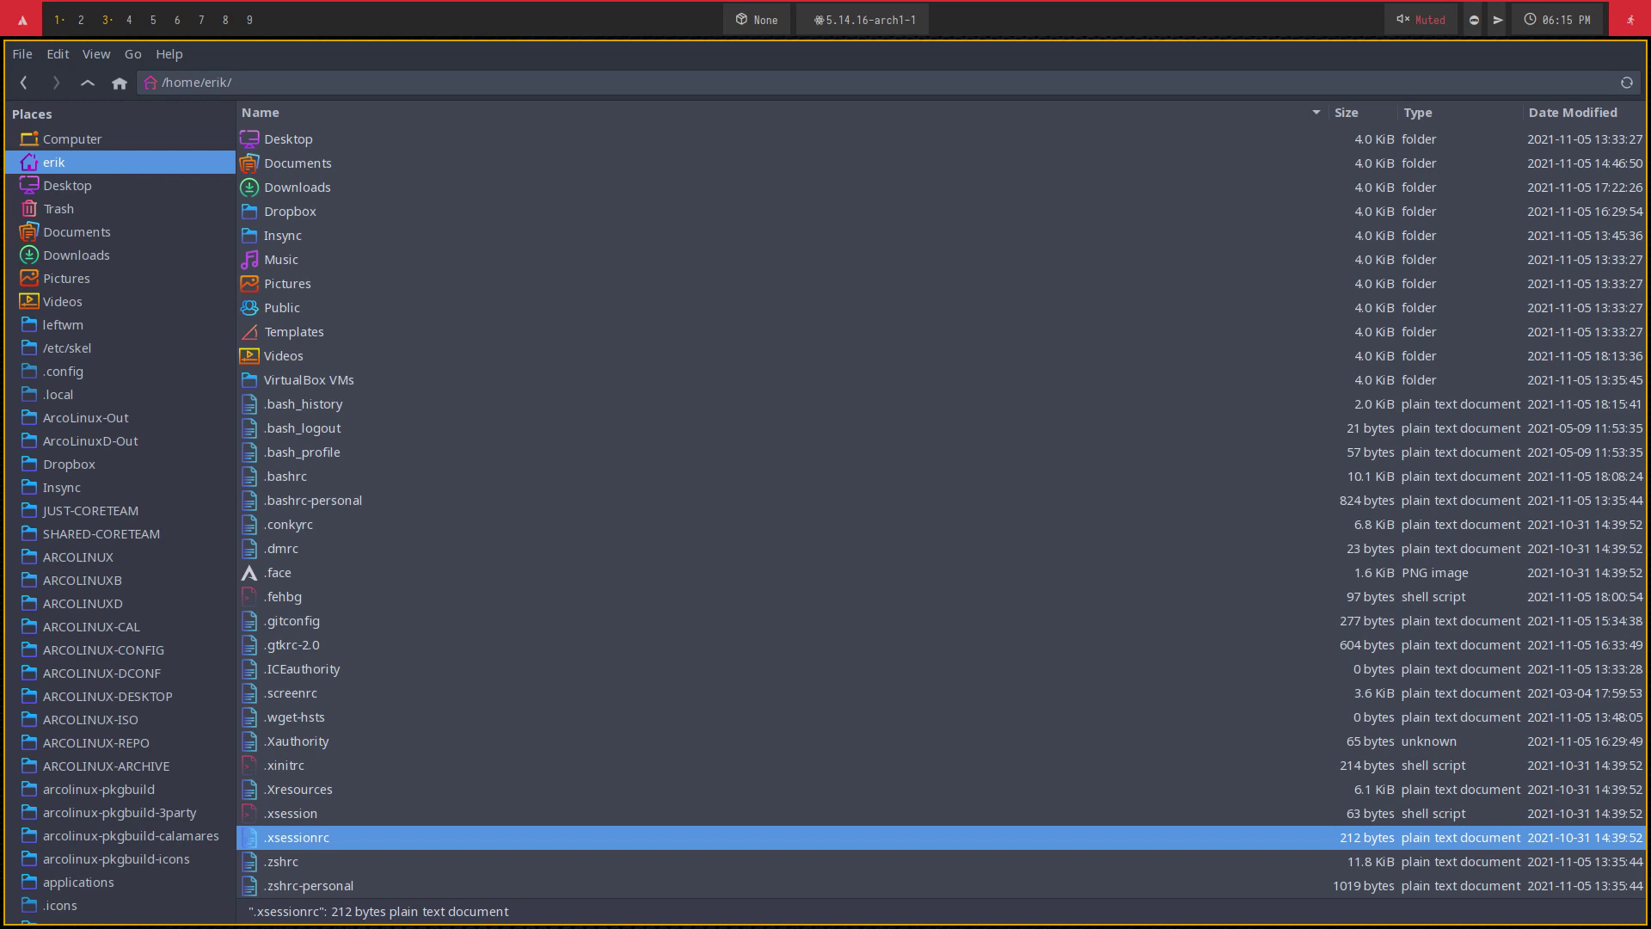
key(super+Return)
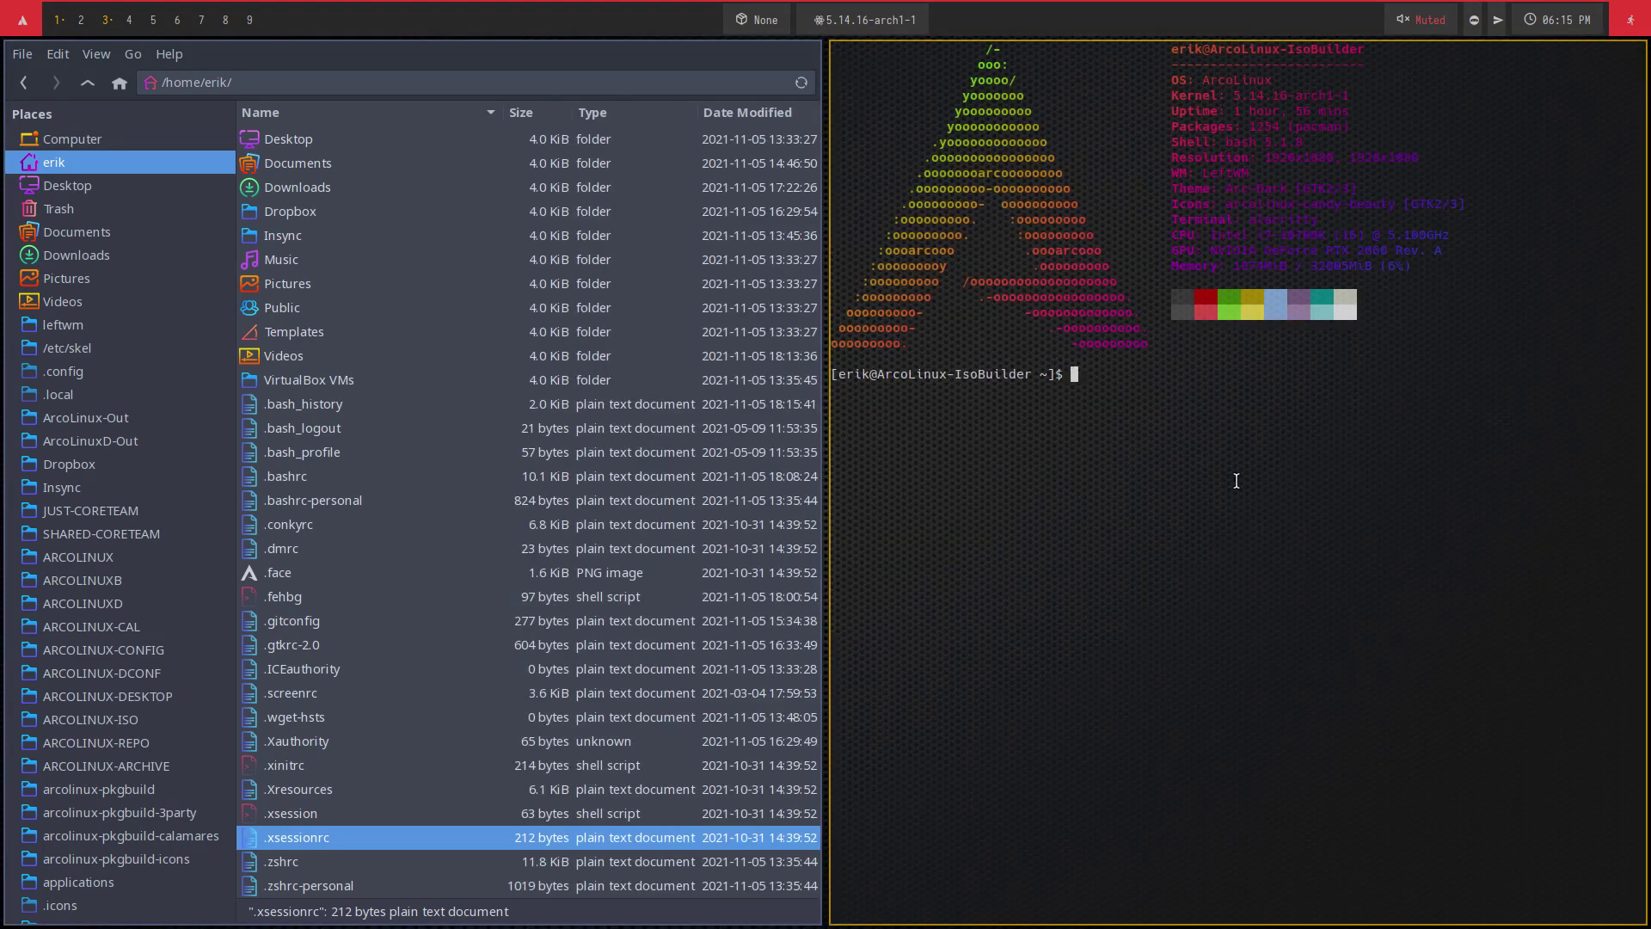
text(Fp)
key(BackSpace)
- Launch pamac-manager from the run launcher by filtering the programs for "pama"
key(super+shift+Return)
text(pama)
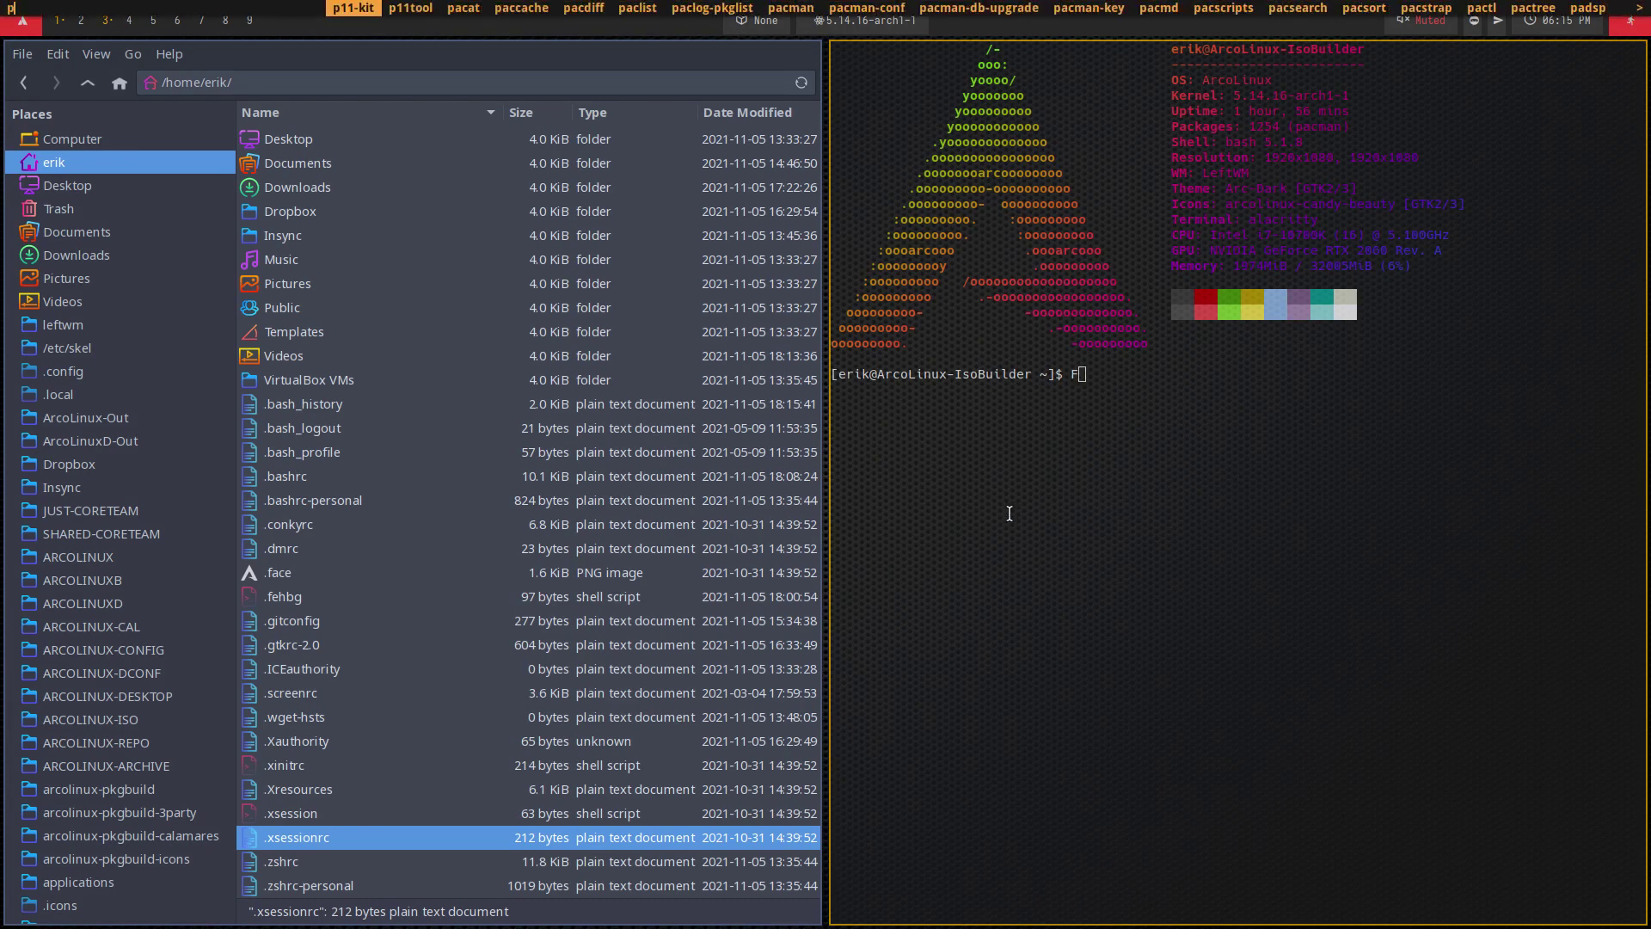
key(Right)
key(Right)
key(Right)
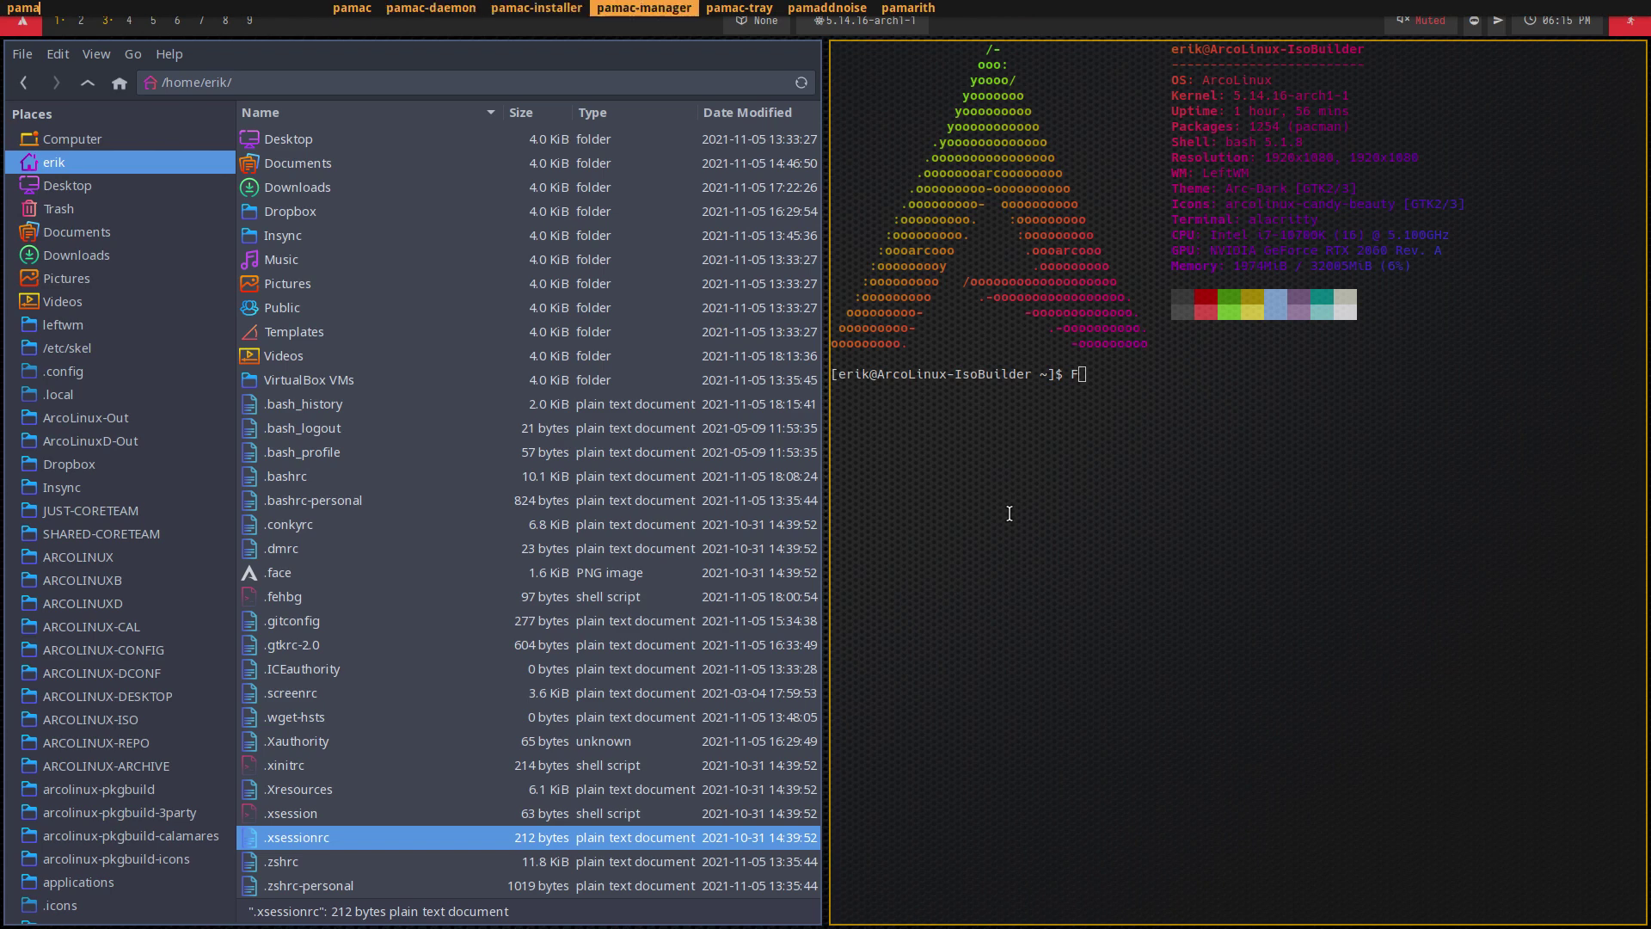
key(Return)
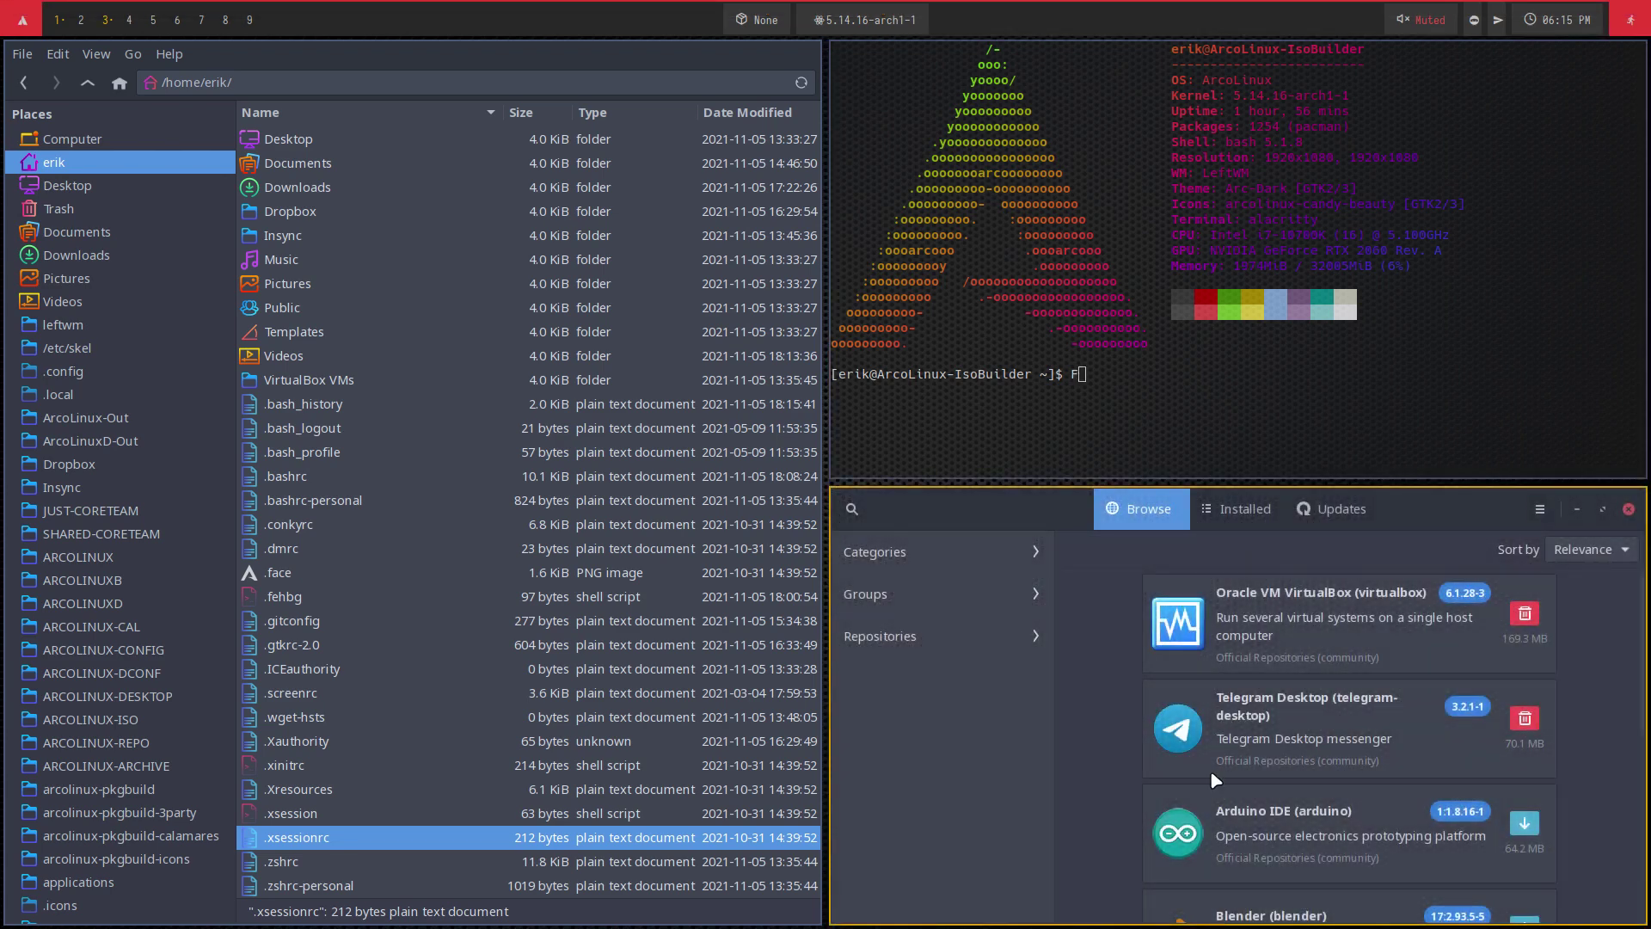
- Search the packages for "log" and show the package manager full screen
click(853, 510)
text(log)
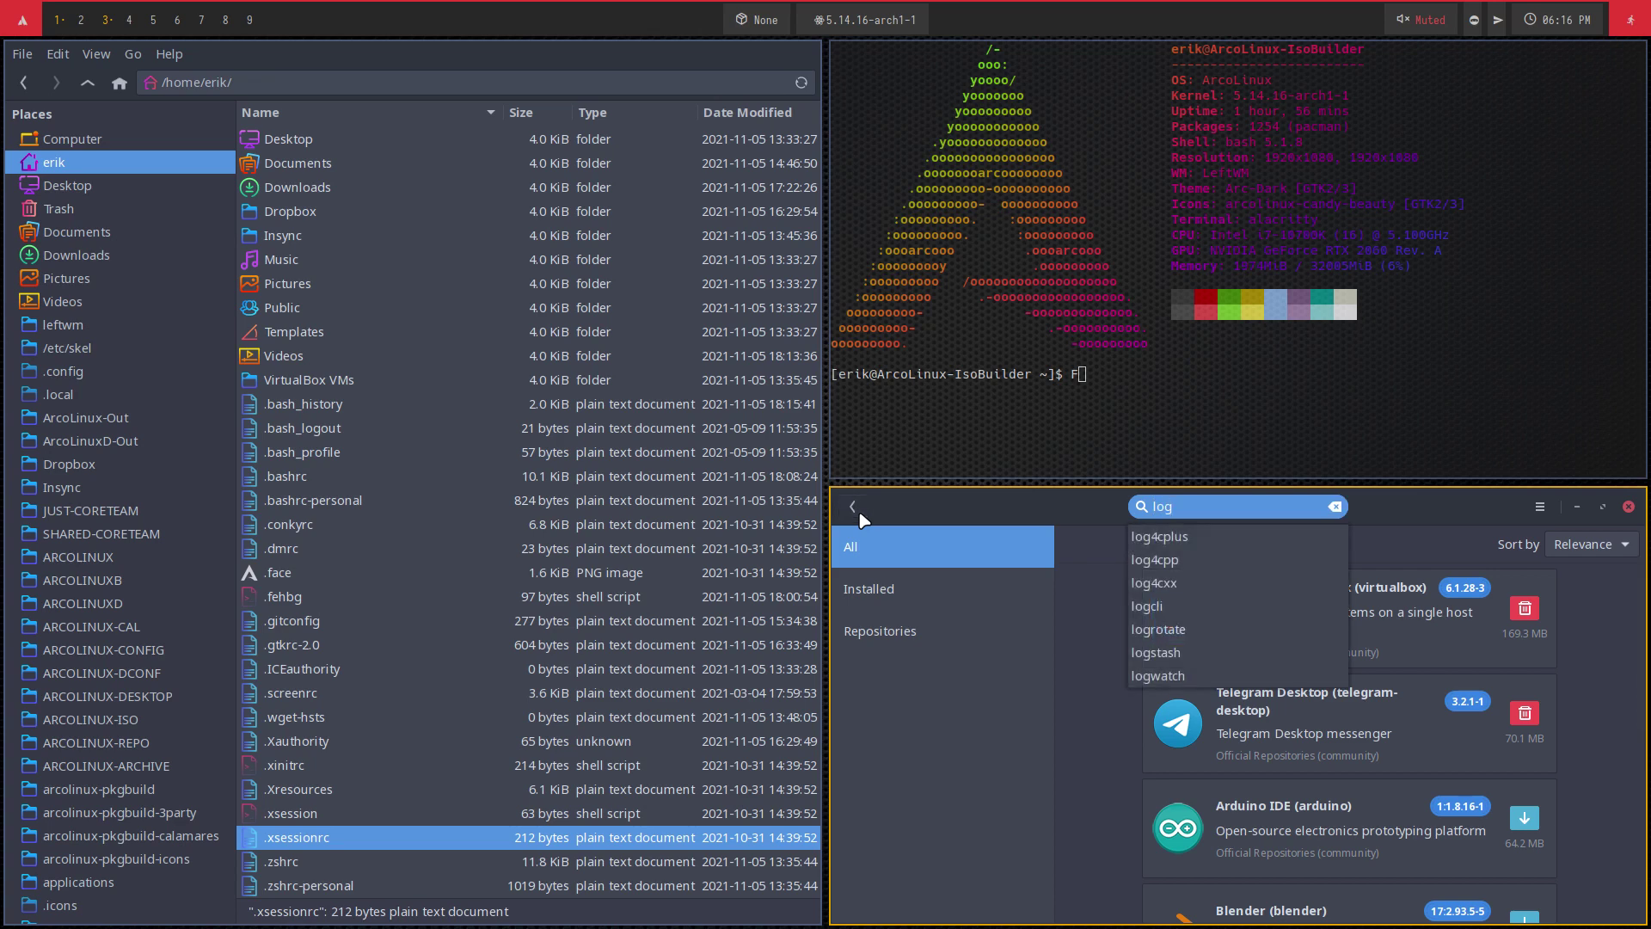
key(Return)
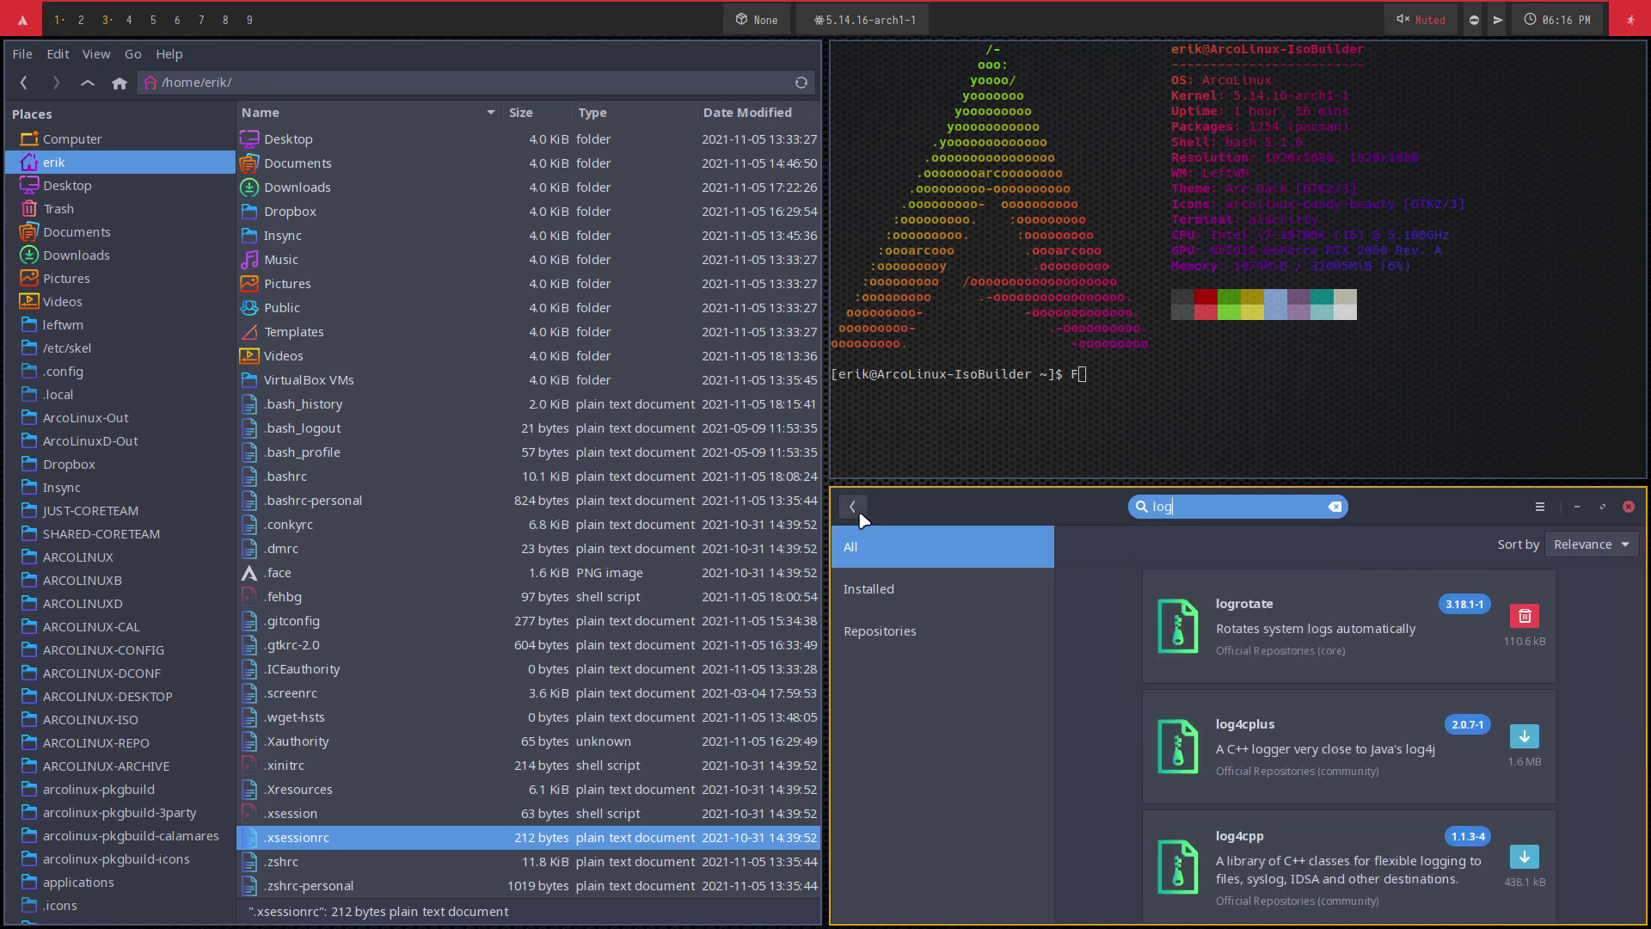
key(super+f)
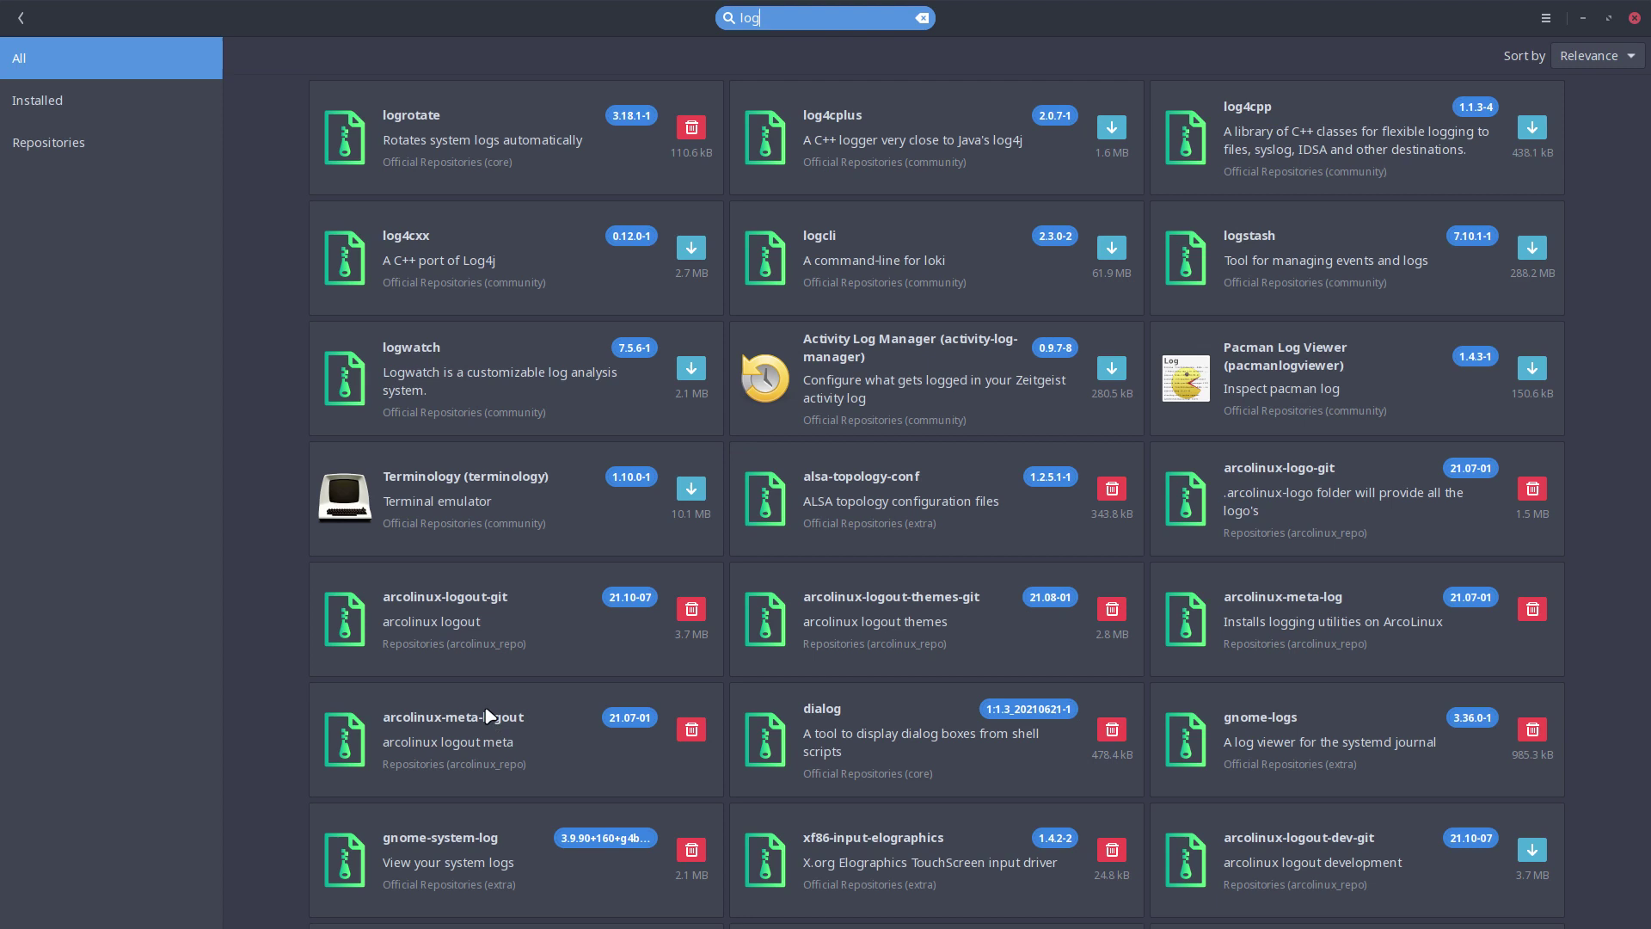
- Search the packages for "gnome-log" instead, and close the package manager after viewing the results
drag(795, 17, 636, 8)
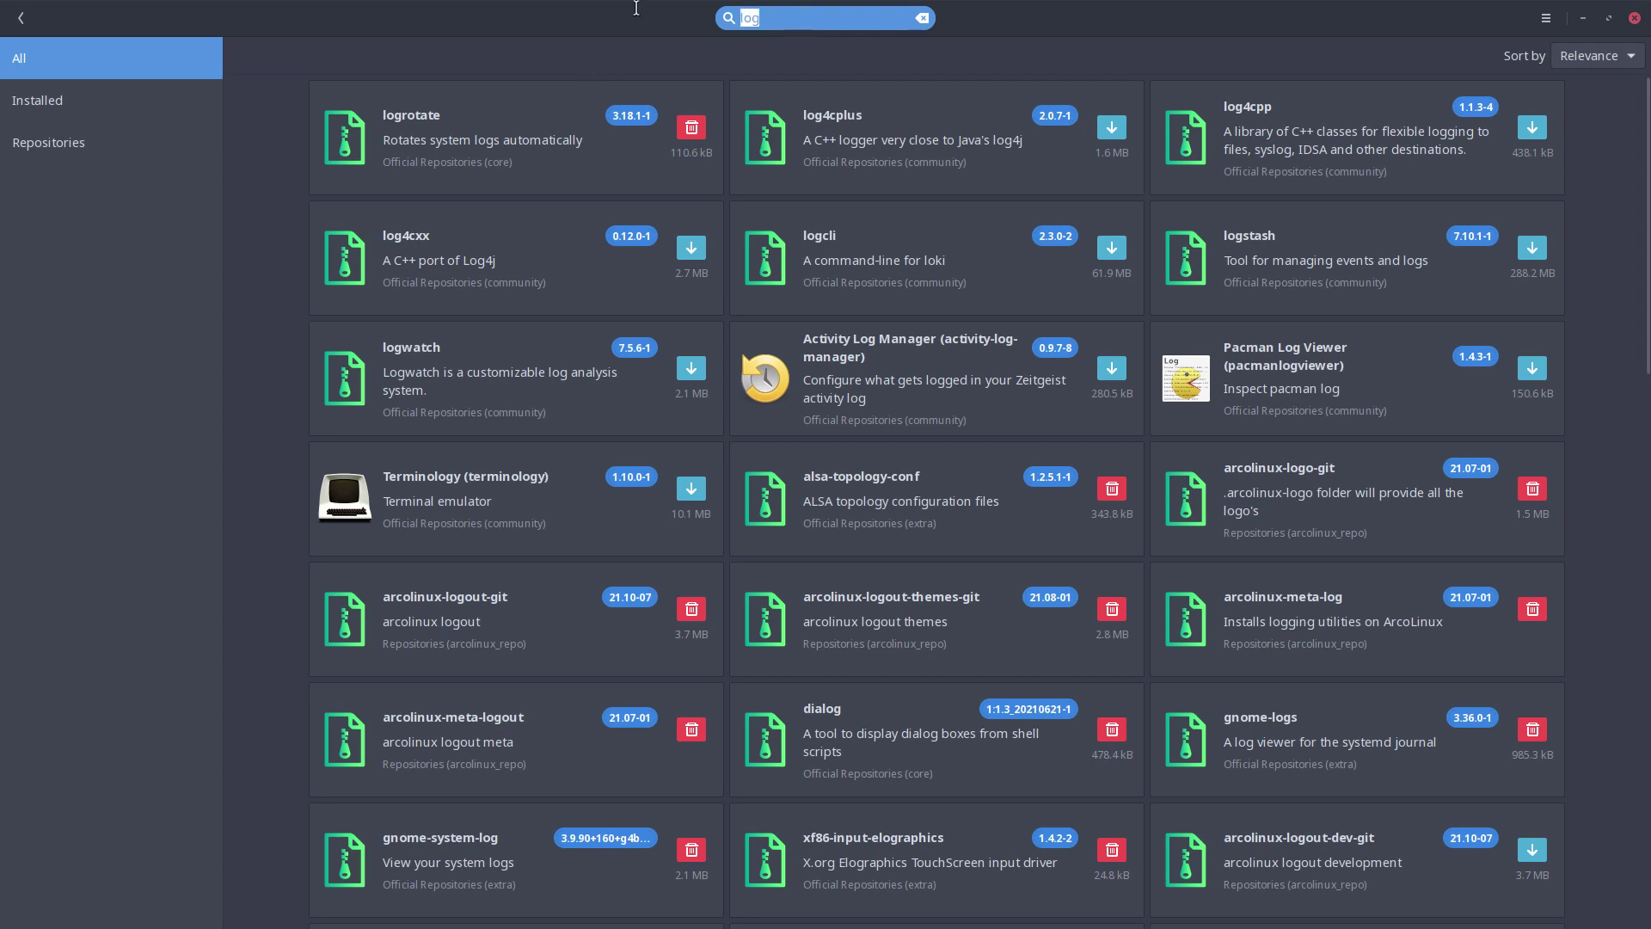
text(gnome)
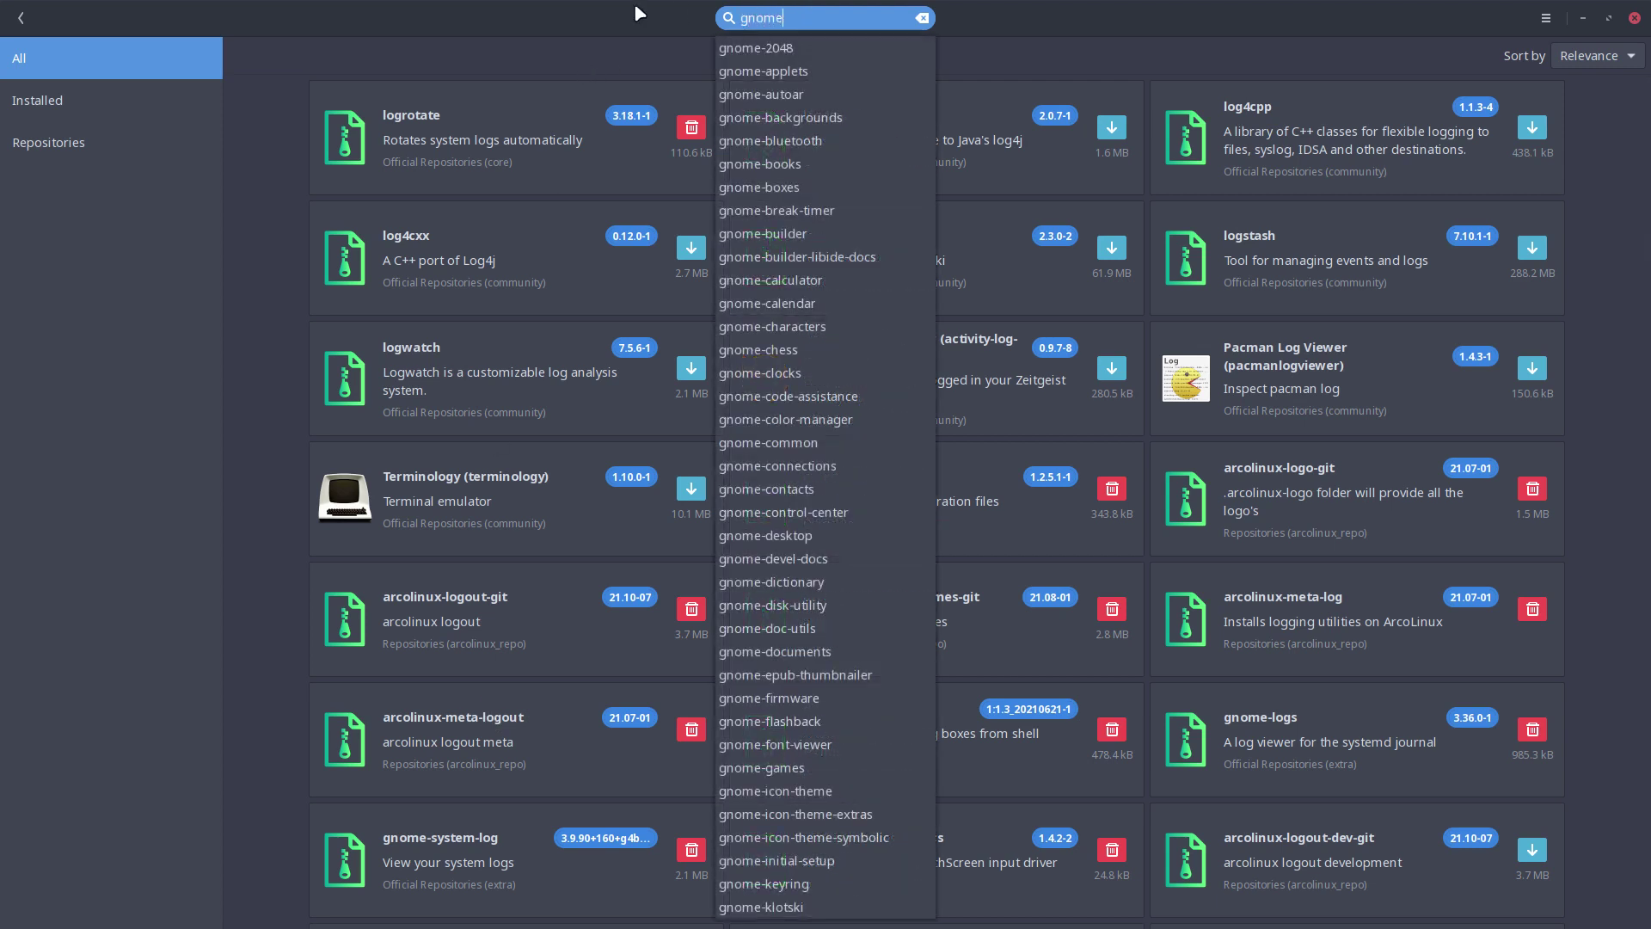
text(-log)
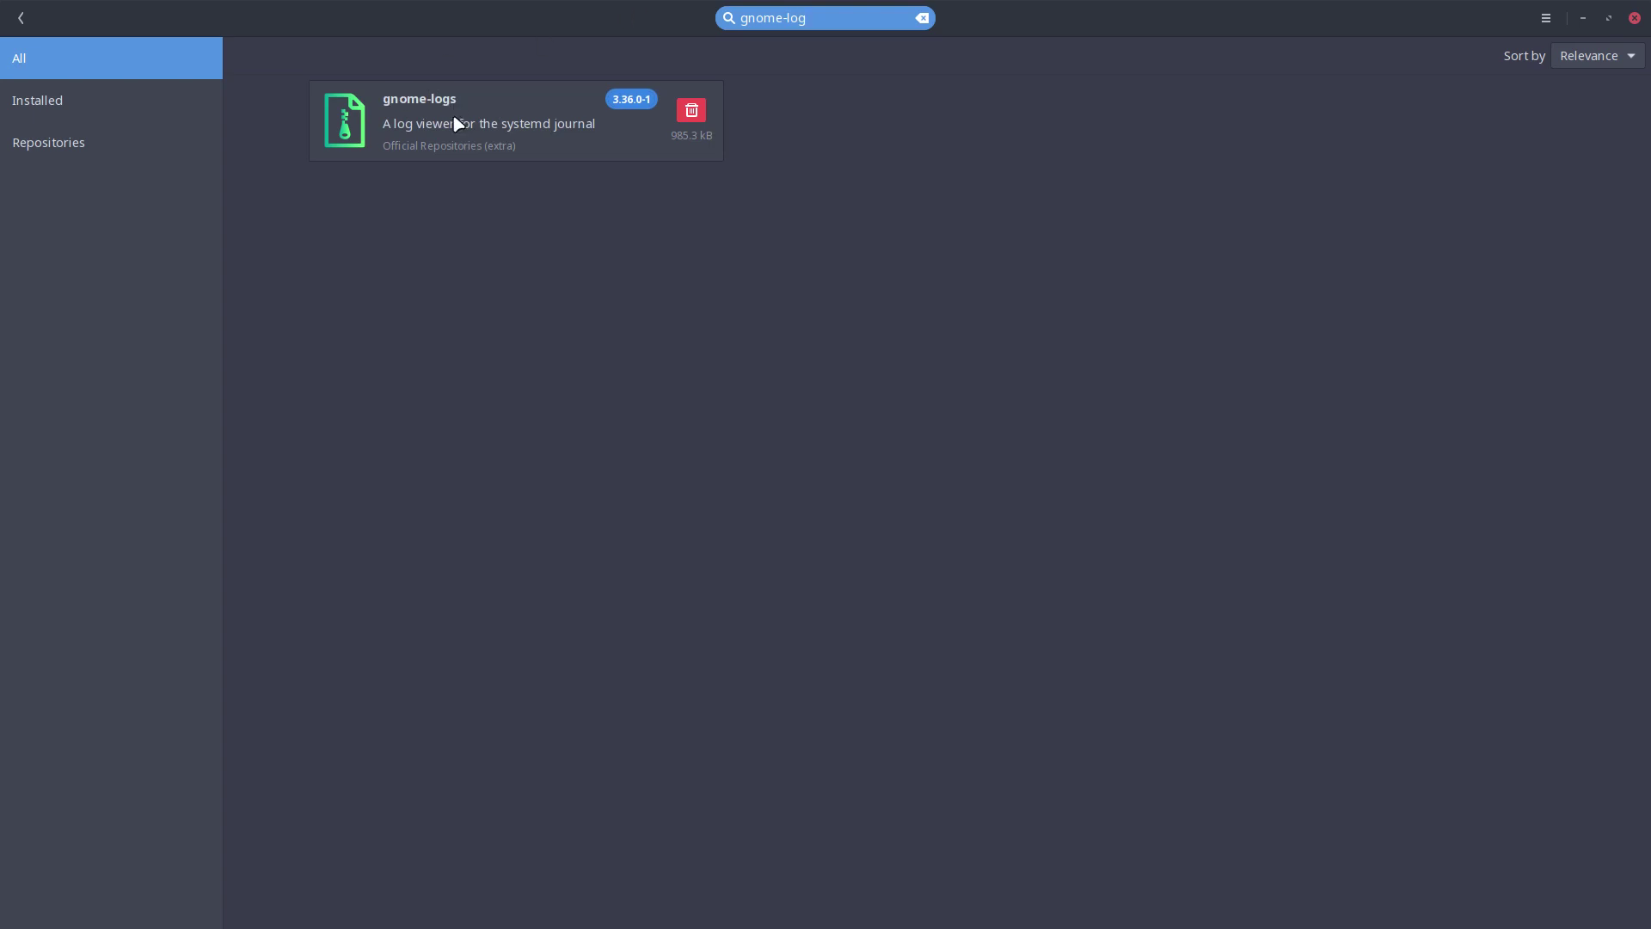
click(1636, 18)
- Enter sudo pacman -R gnome- at the terminal prompt without running it, and list the possible completions for installed packages
key(BackSpace)
text(sudo ap)
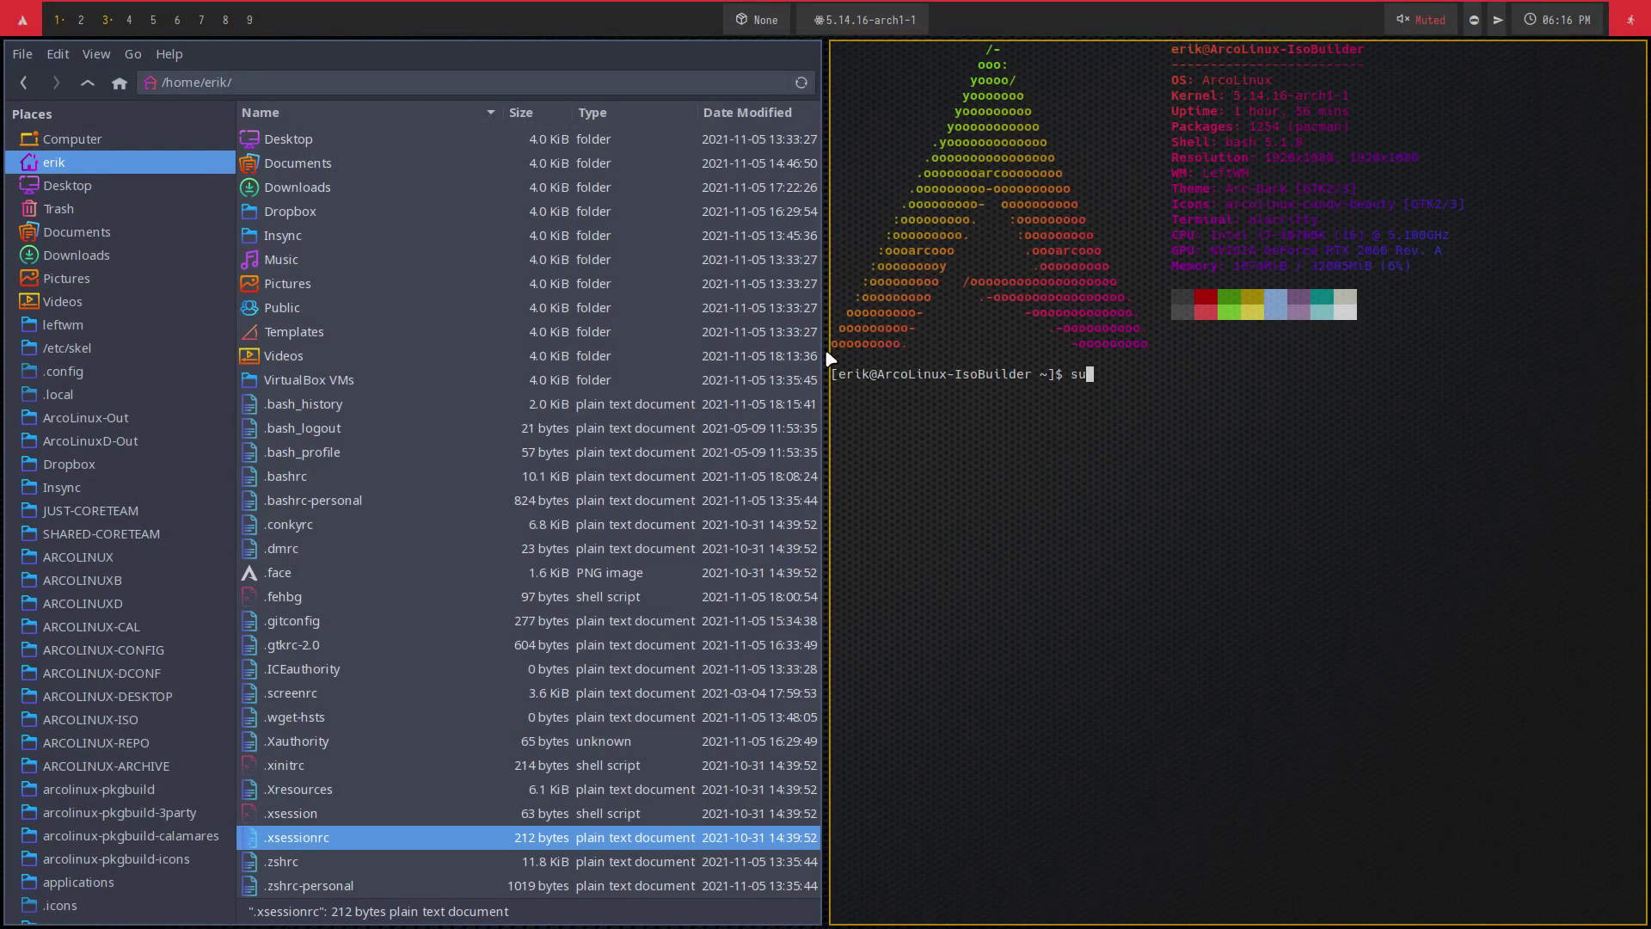
key(BackSpace)
key(BackSpace)
text(pacman -R gnome)
key(Tab)
key(Tab)
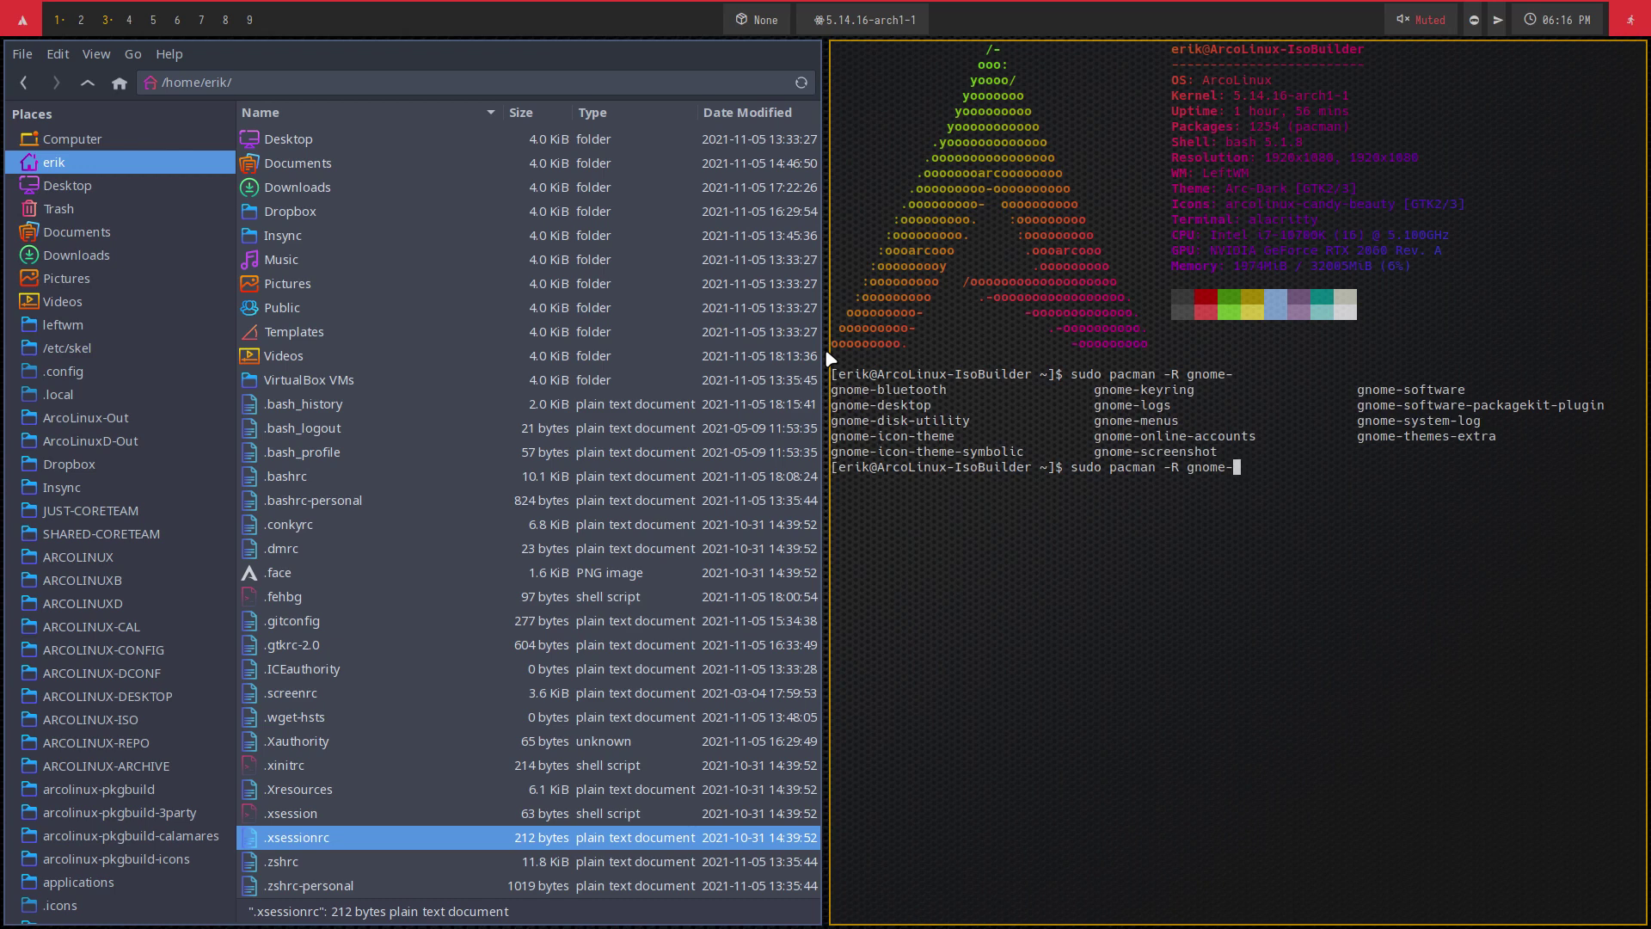
- Highlight the log viewer packages gnome-logs and gnome-system-log in the completion list
double_click(1157, 406)
drag(1496, 421, 1357, 420)
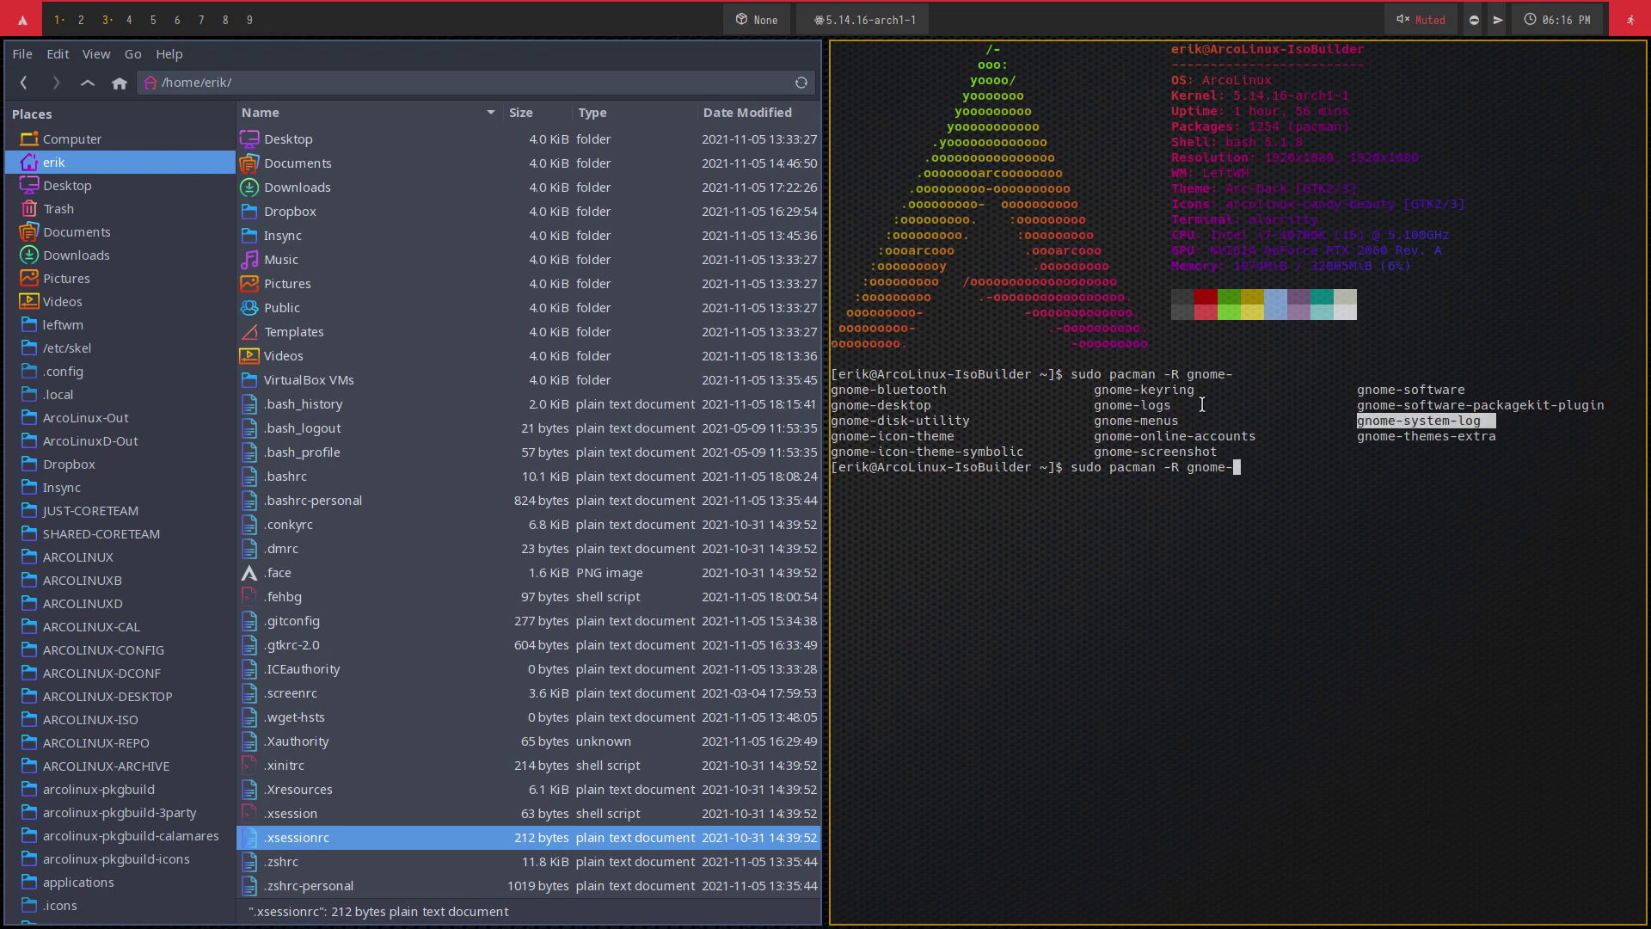
drag(1197, 405, 1086, 405)
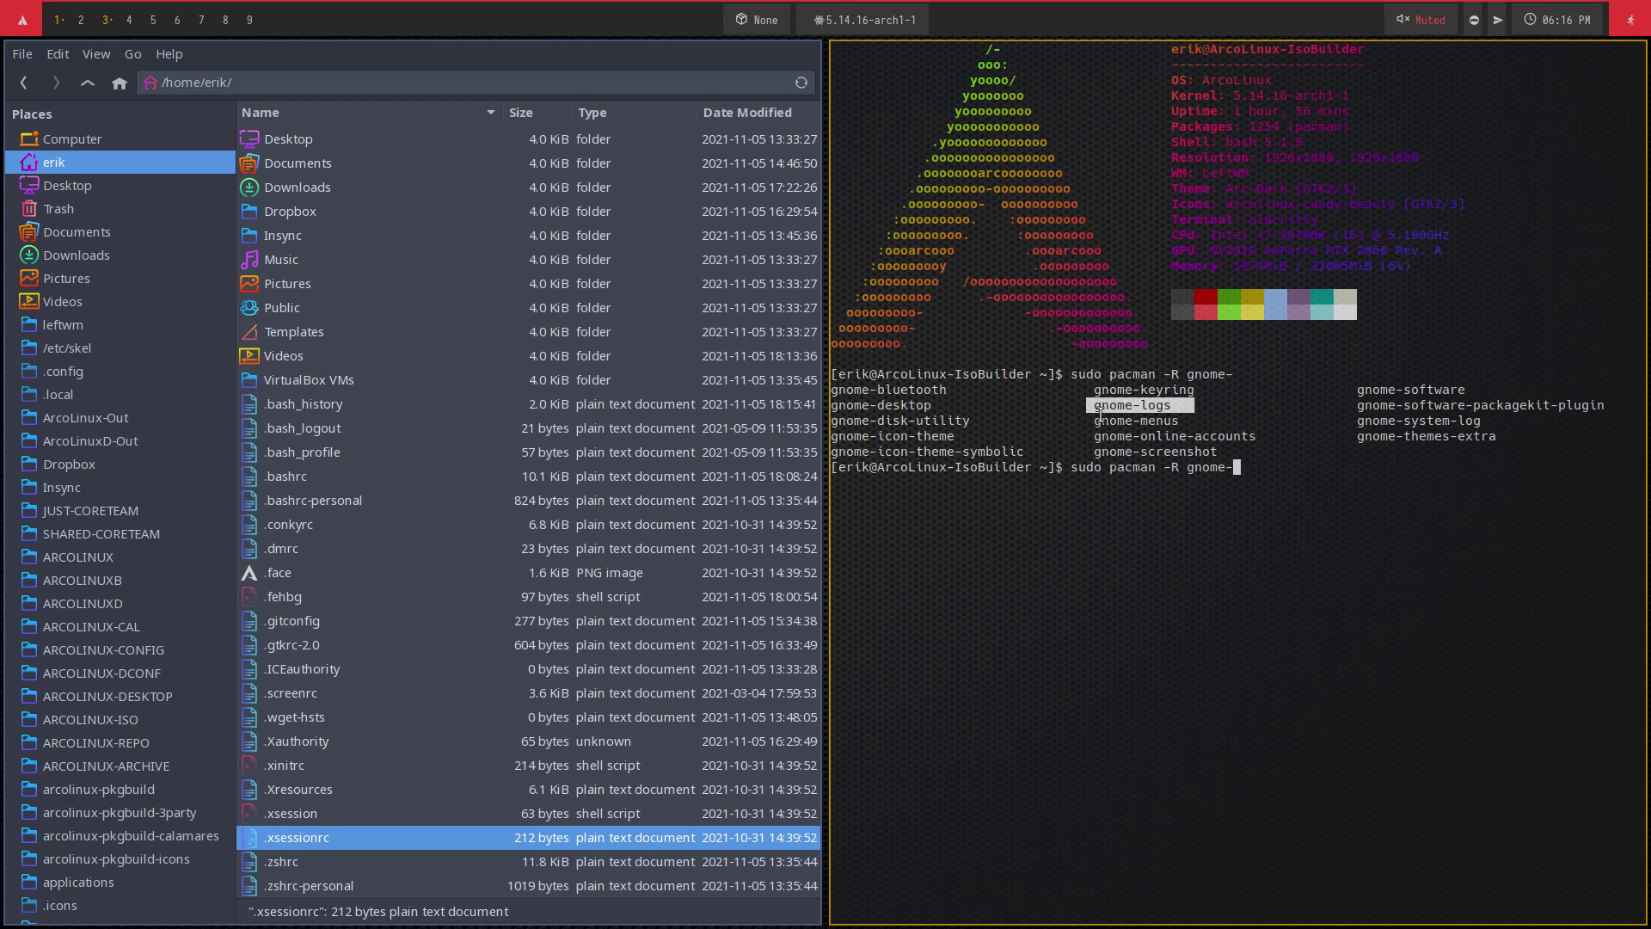
drag(1364, 421, 1472, 420)
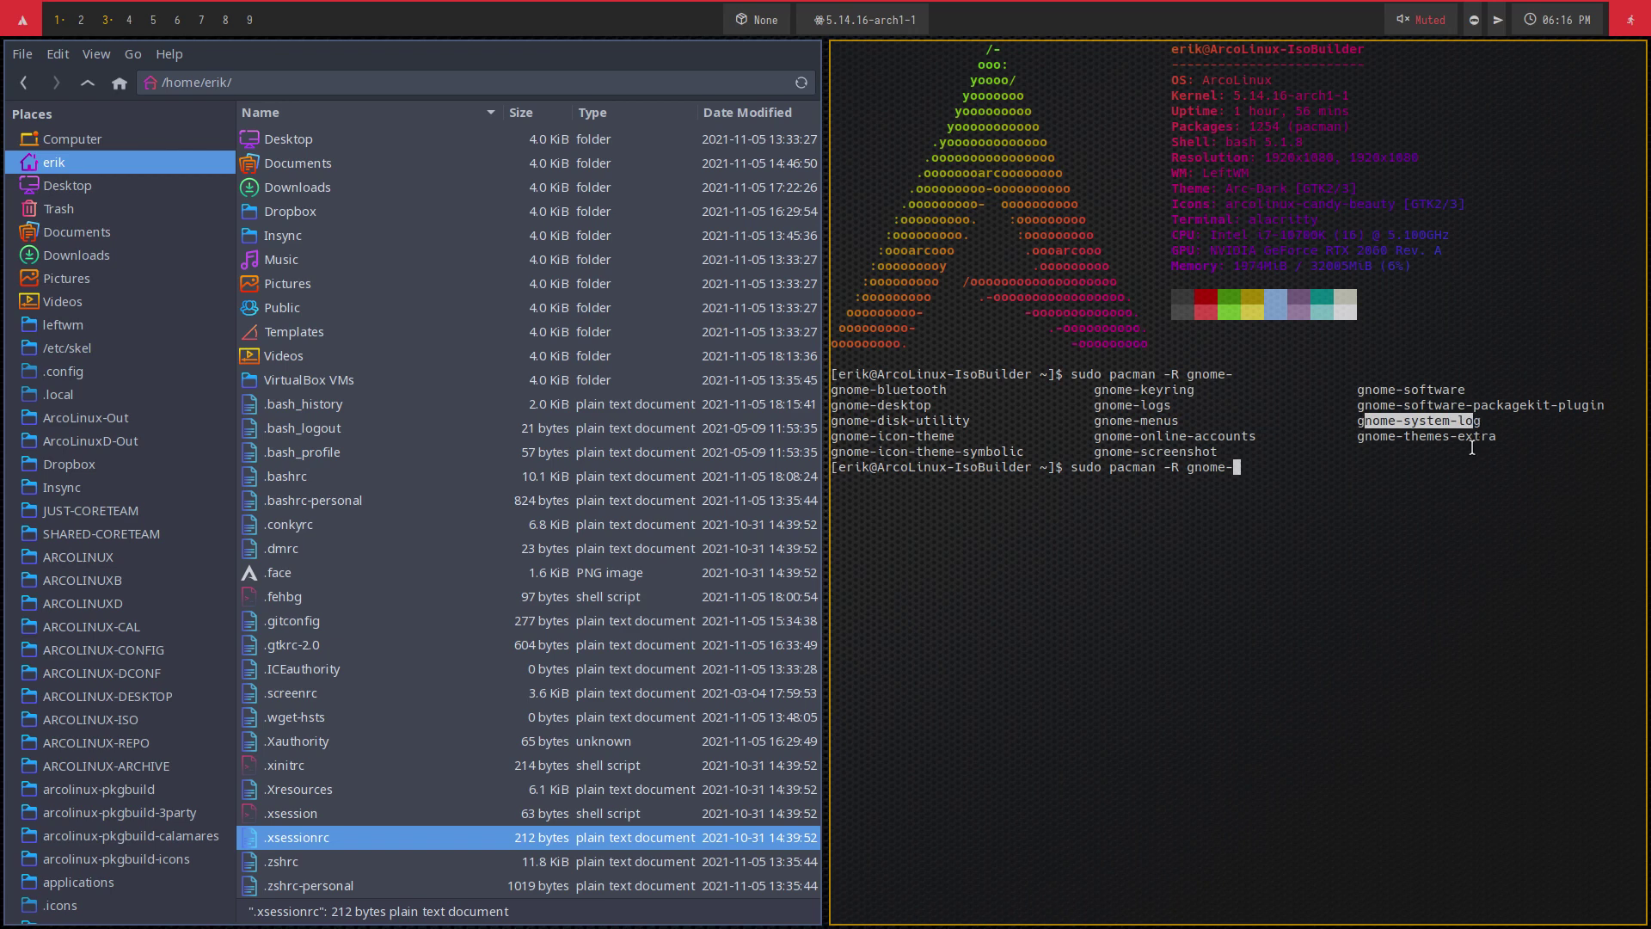